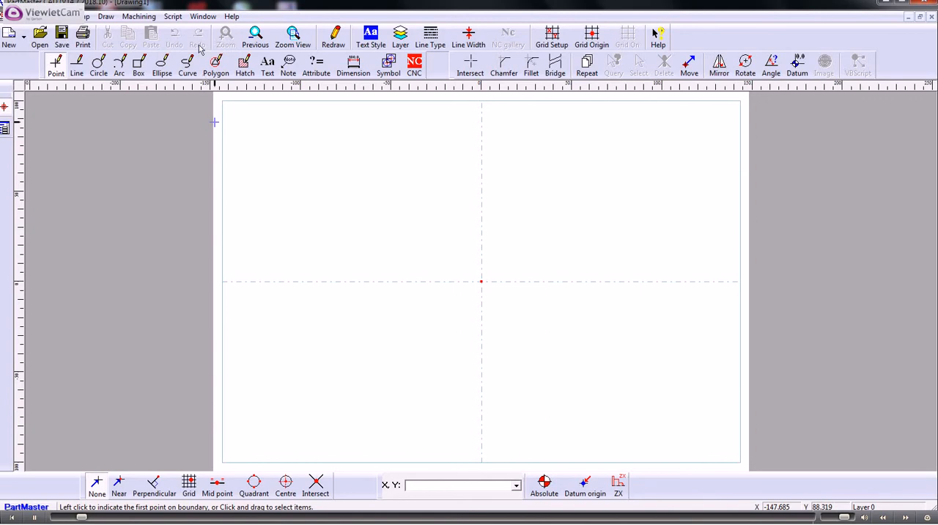
Step: Open the gear designer and create a metric external spur gear from module 2.5 and 30 teeth, shown as a tooth
click(141, 18)
click(154, 100)
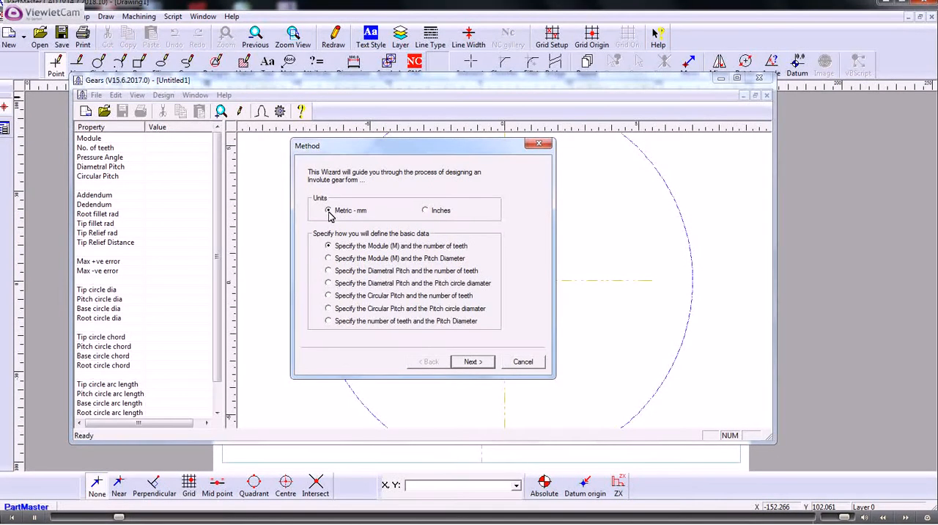
click(473, 361)
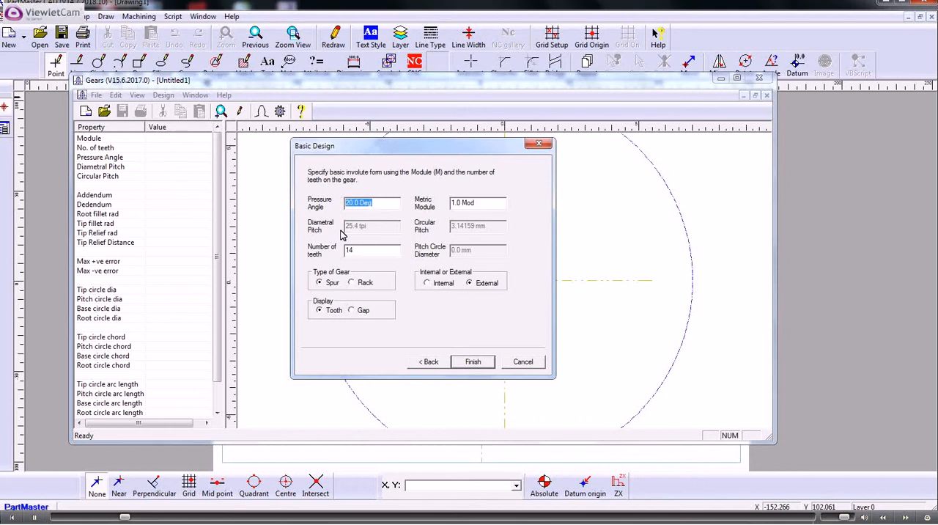
drag(490, 203, 426, 206)
text(2.5)
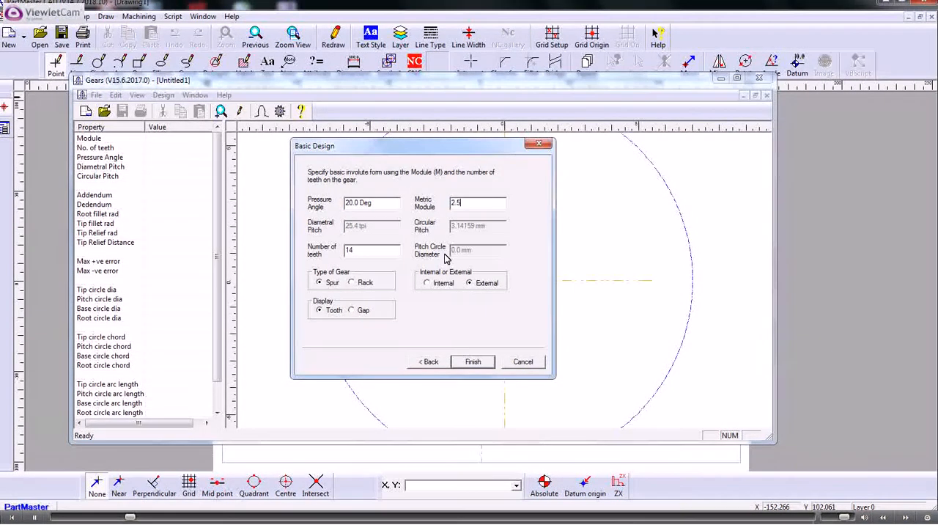
drag(358, 250, 326, 254)
text(30)
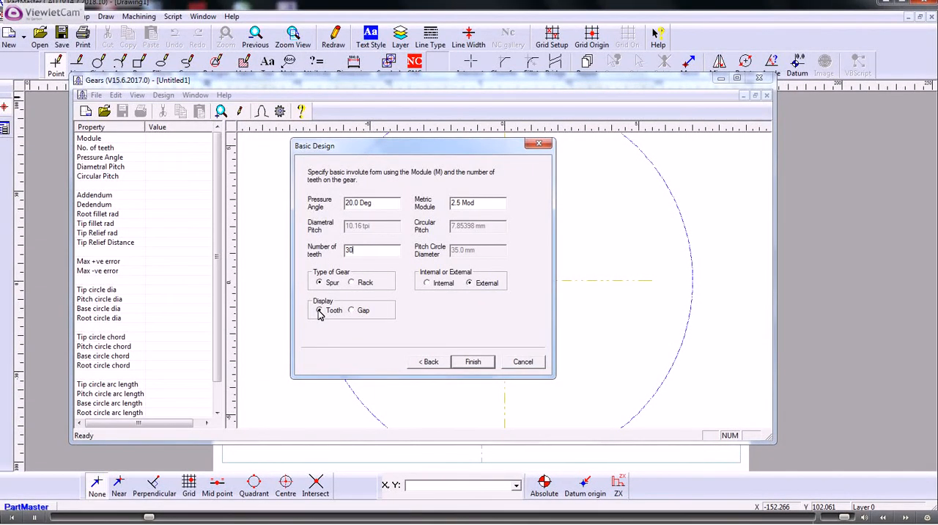
click(473, 362)
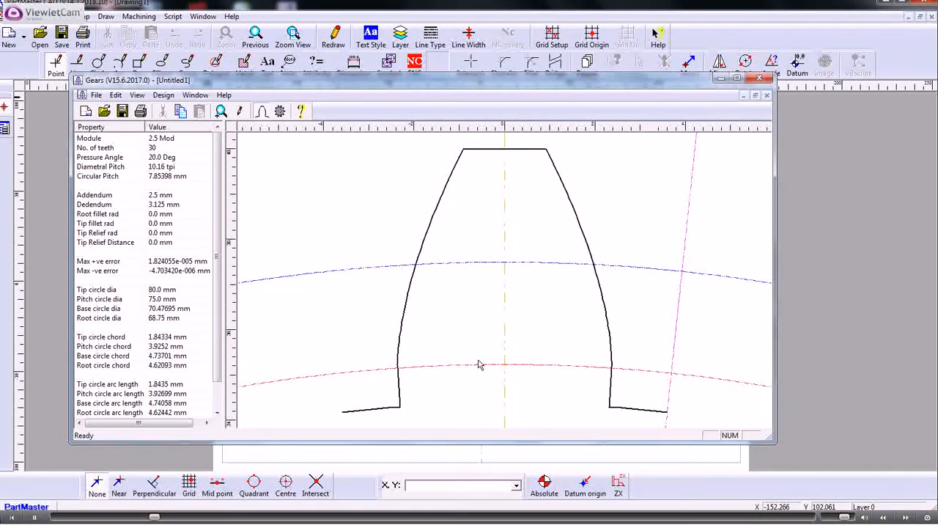
Step: Reset the gear design and redefine it in metric with module 2.5, 30 teeth and the Gap display
click(162, 95)
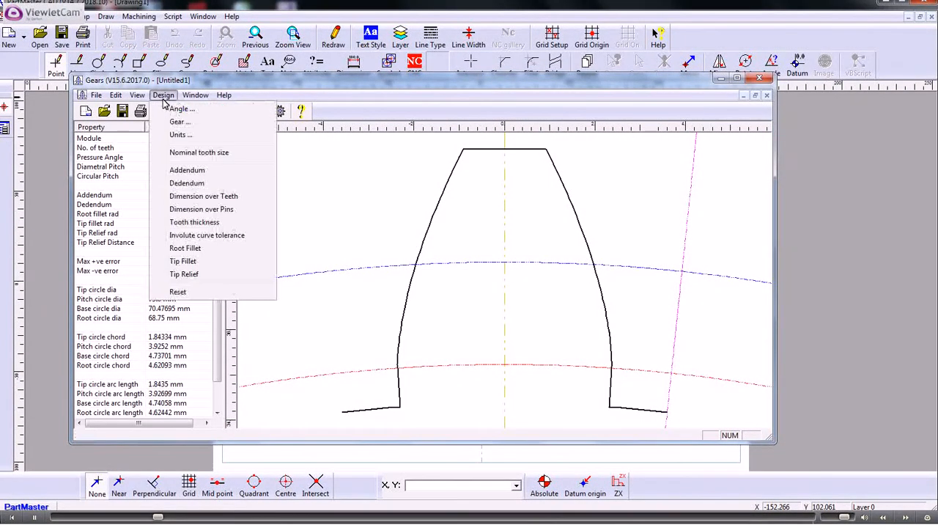
click(179, 291)
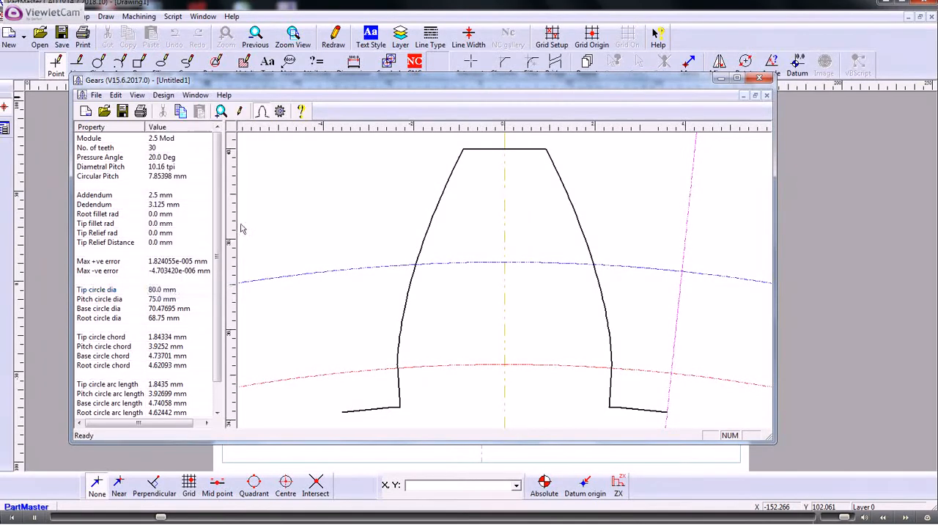
click(167, 96)
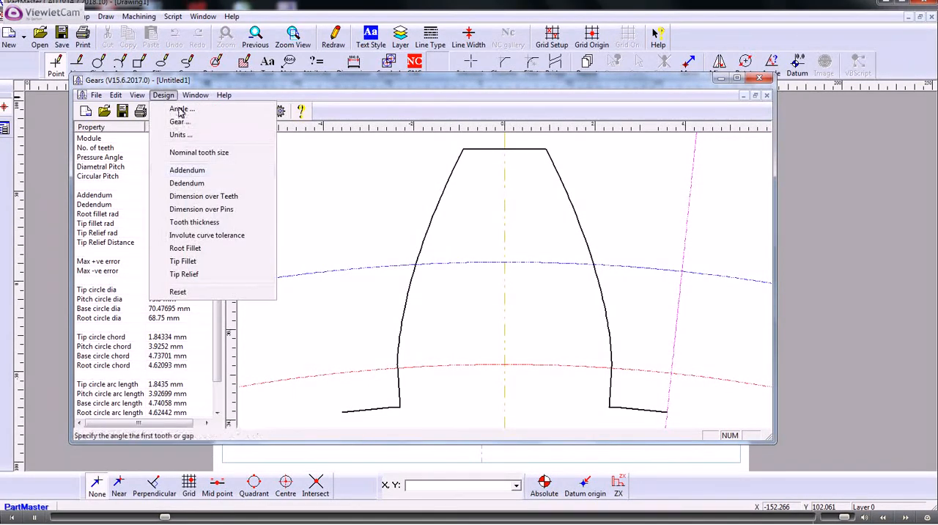
click(181, 122)
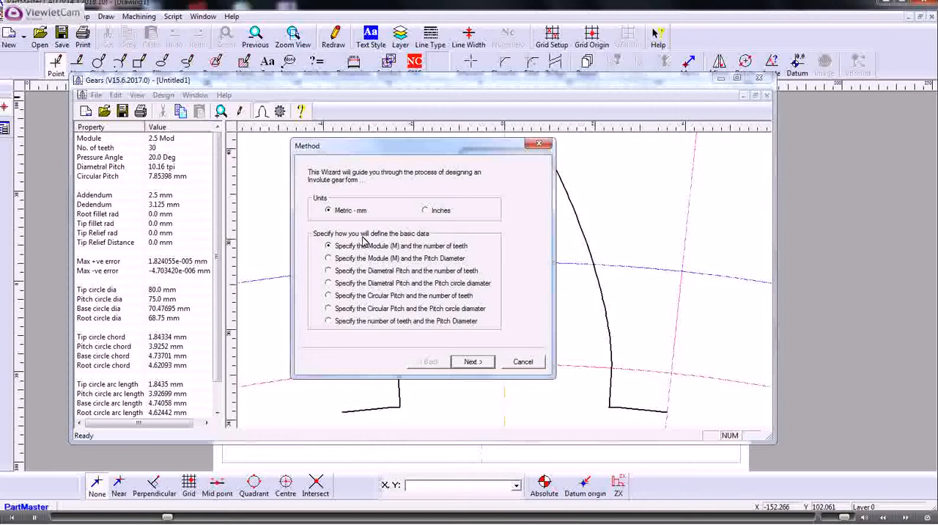
click(472, 360)
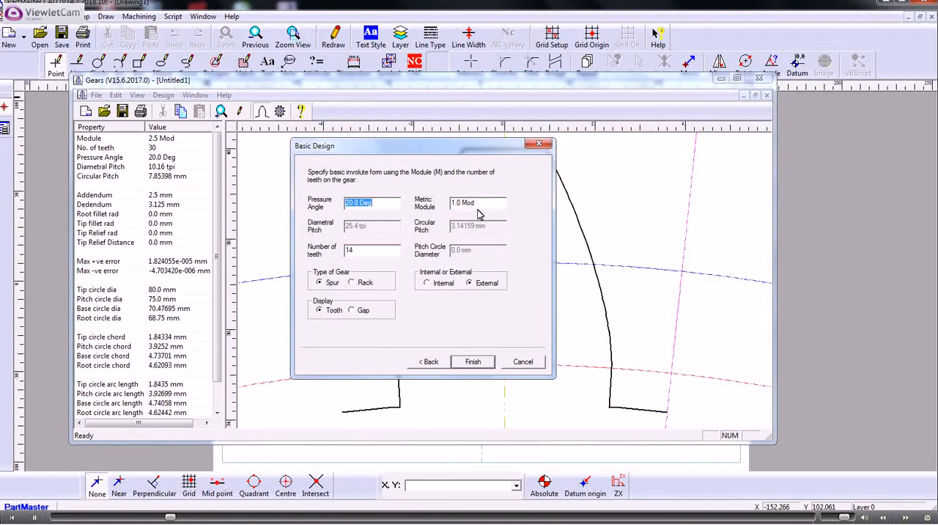
drag(479, 203, 416, 198)
text(2.5)
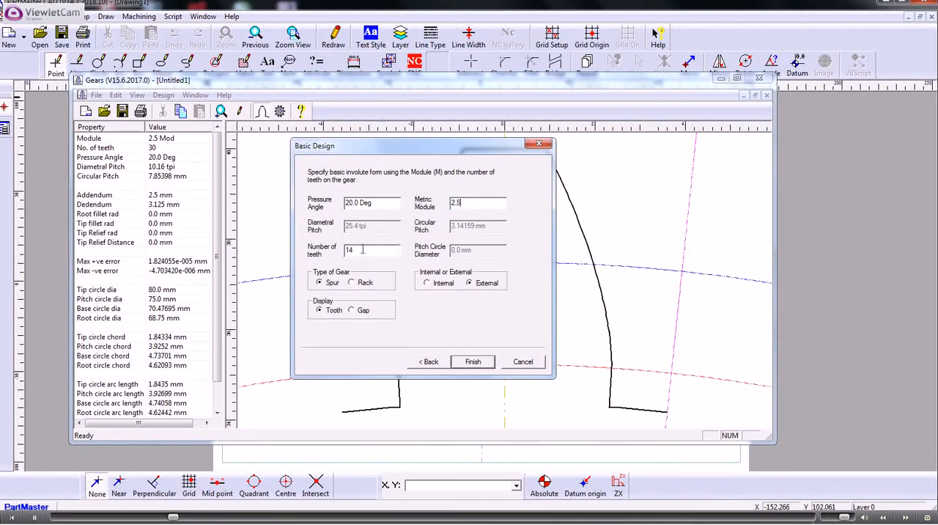
double_click(362, 249)
text(30)
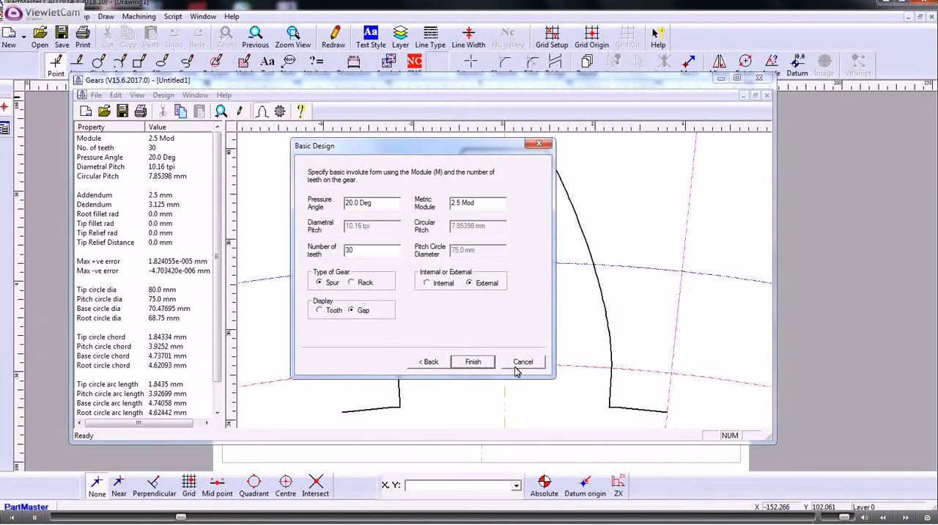
click(480, 361)
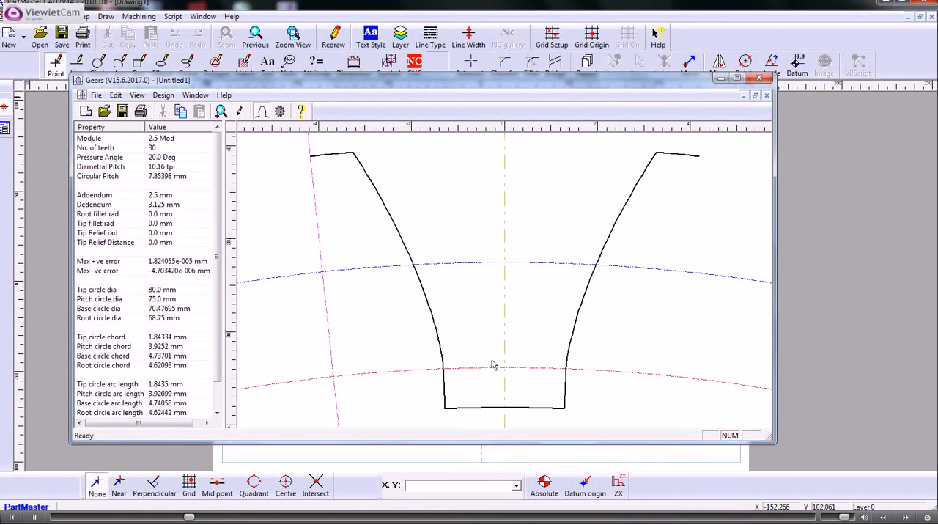
Step: Export the tooth gap profile in XML format as gear1 in the Highfield Gears folder
click(96, 95)
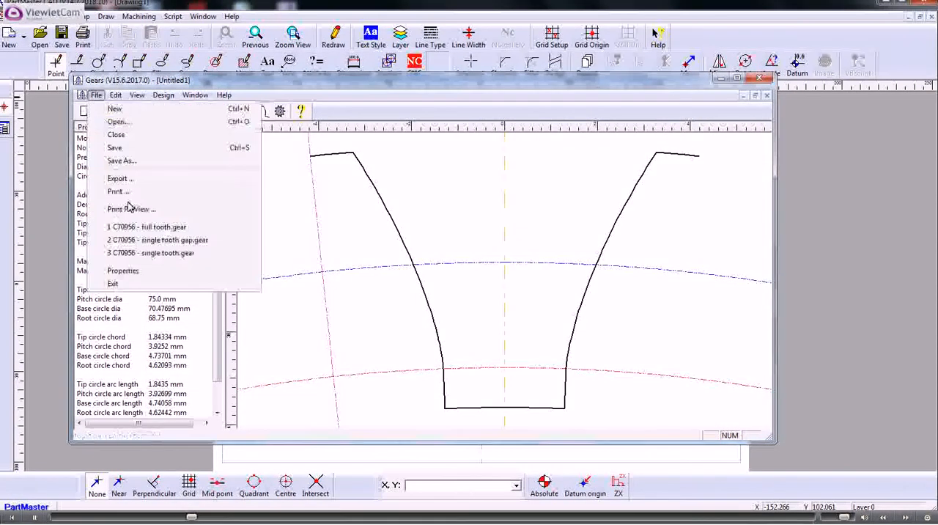
click(123, 179)
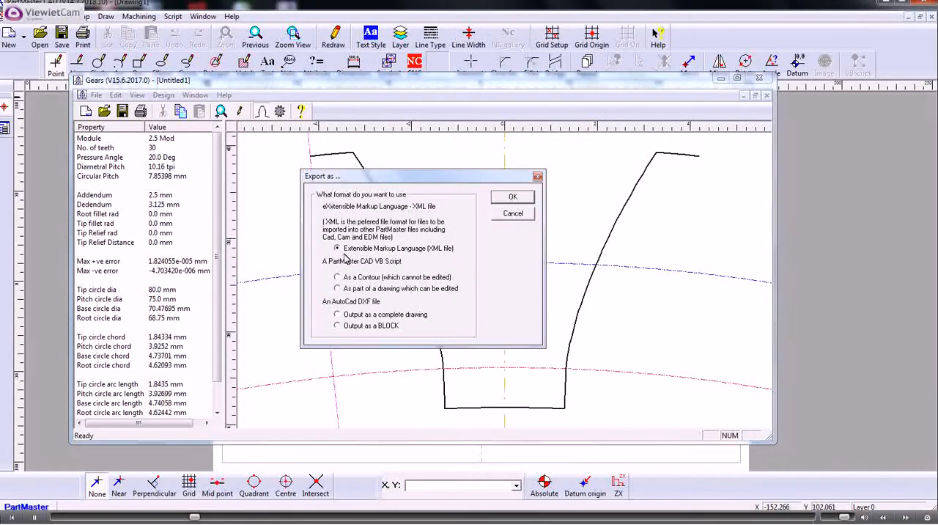
click(508, 201)
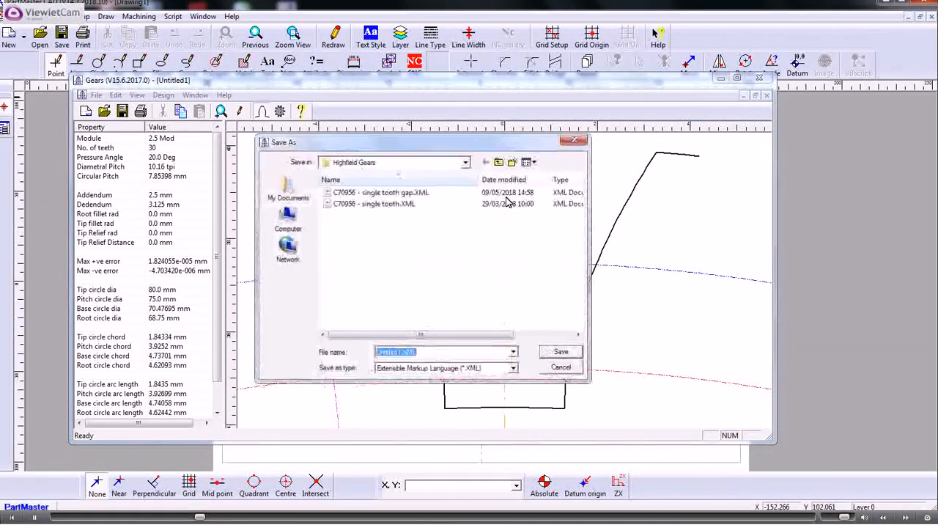
text(gear)
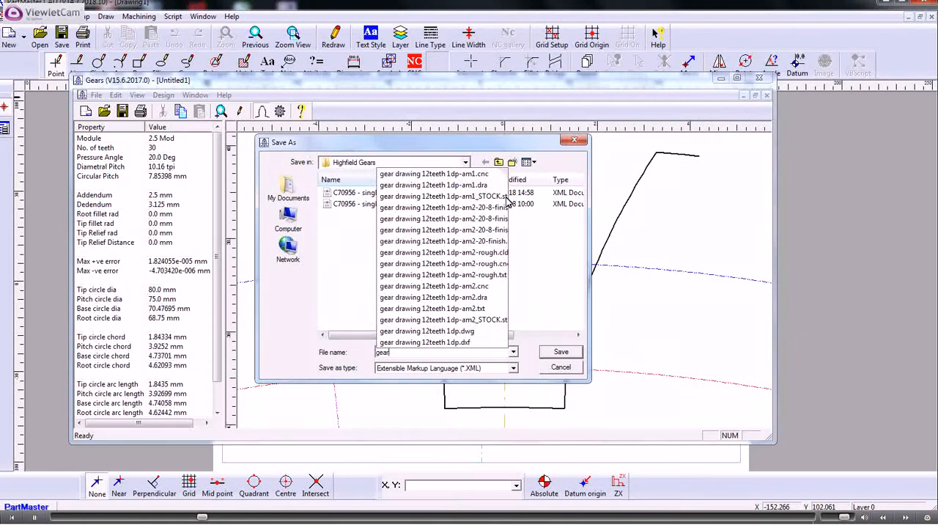
text(1)
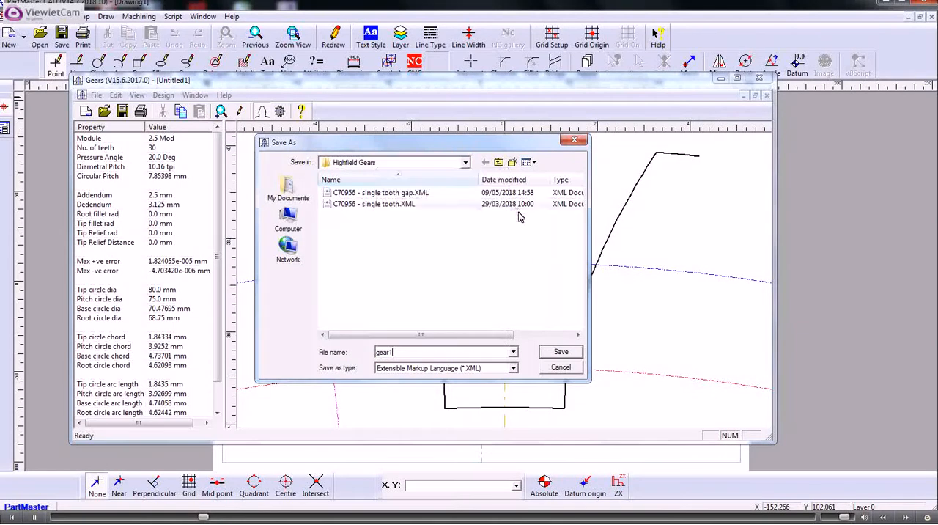
click(560, 353)
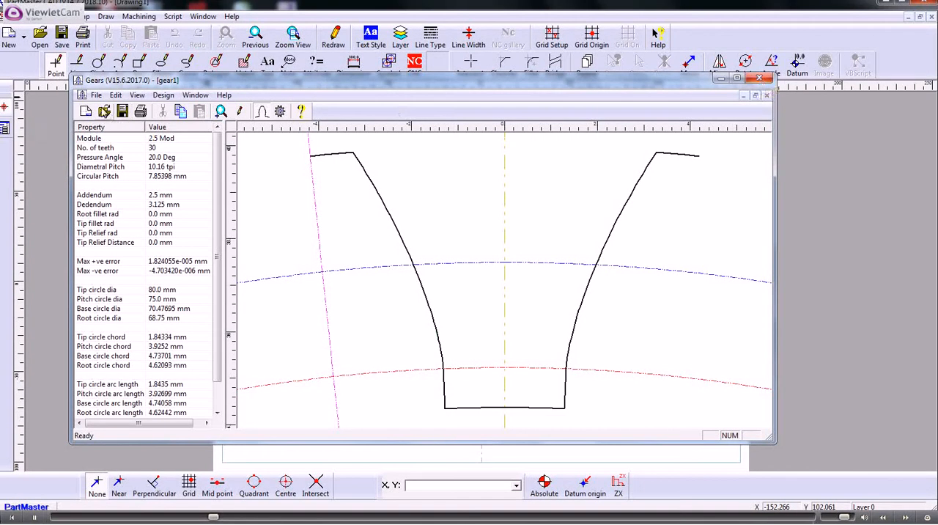
Step: Export the gear as XML over the existing gear1.XML in the Drawings folder, and close the gear designer without saving changes
click(96, 94)
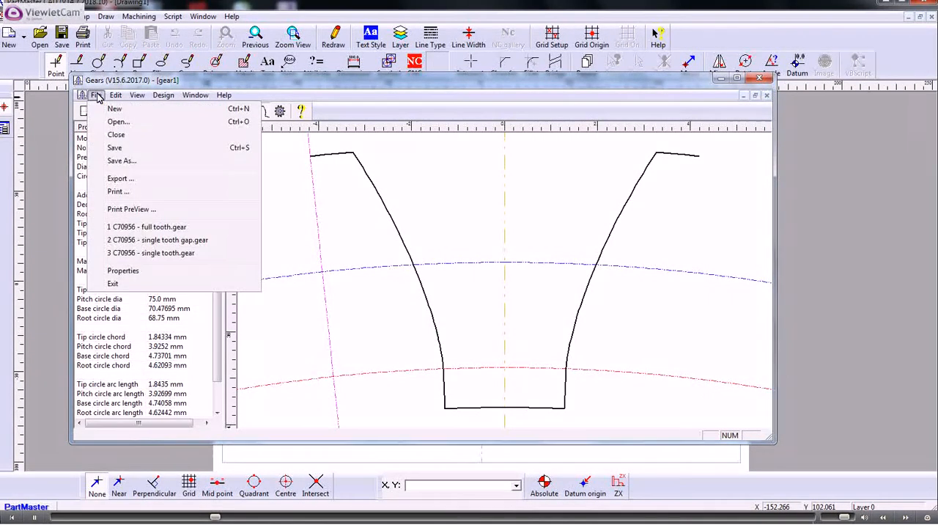
click(117, 181)
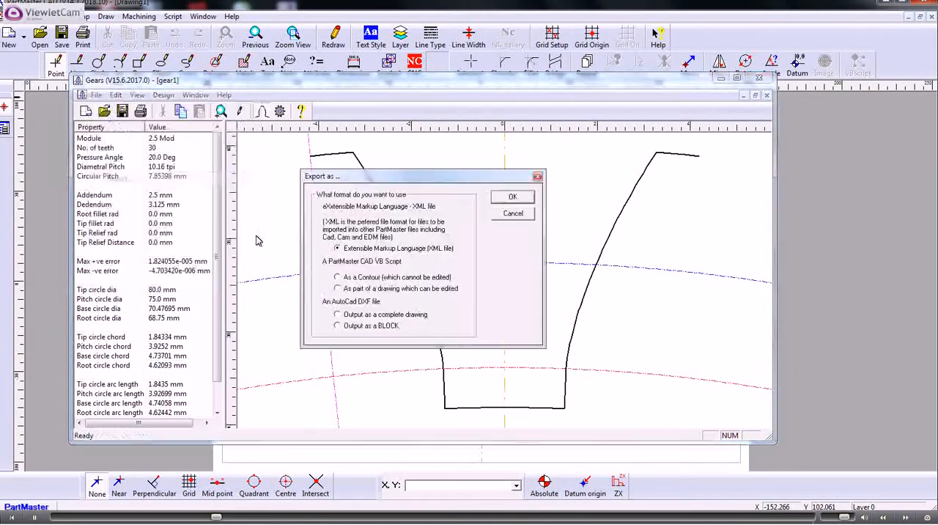
click(500, 197)
click(499, 161)
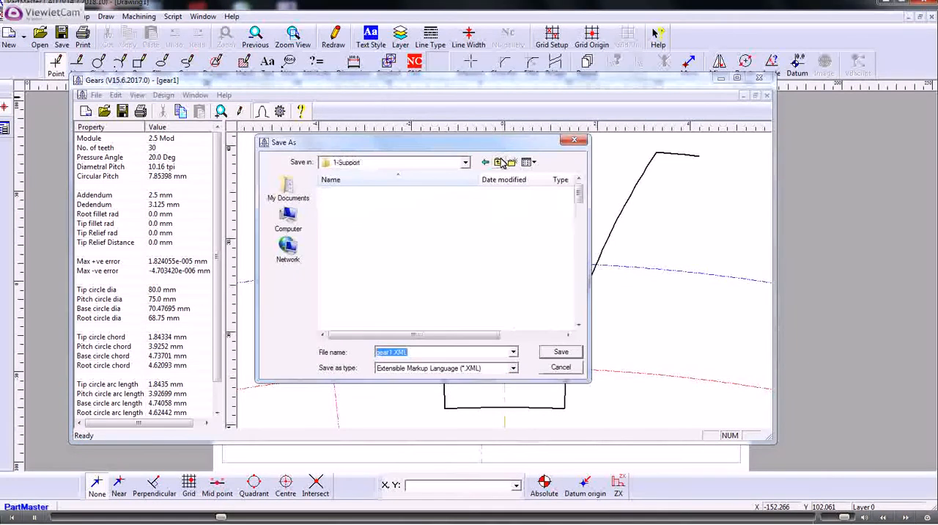
click(501, 162)
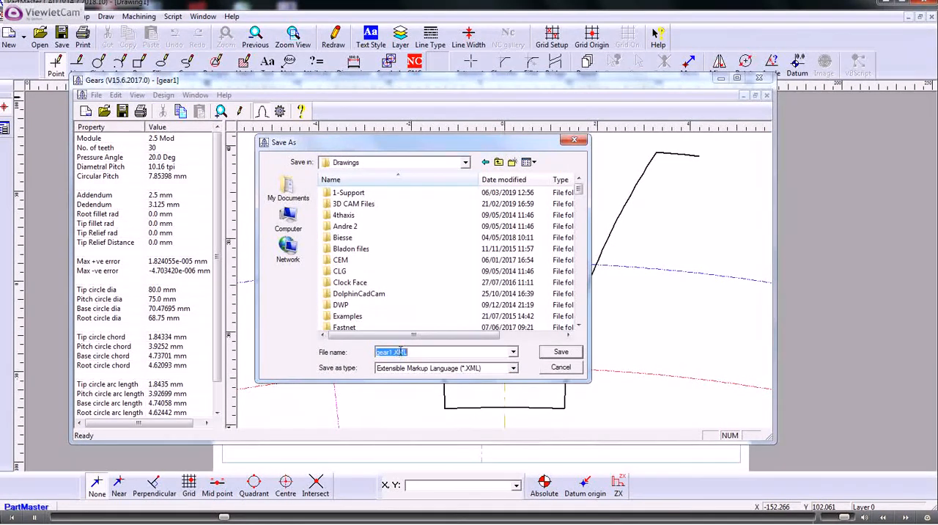
click(561, 352)
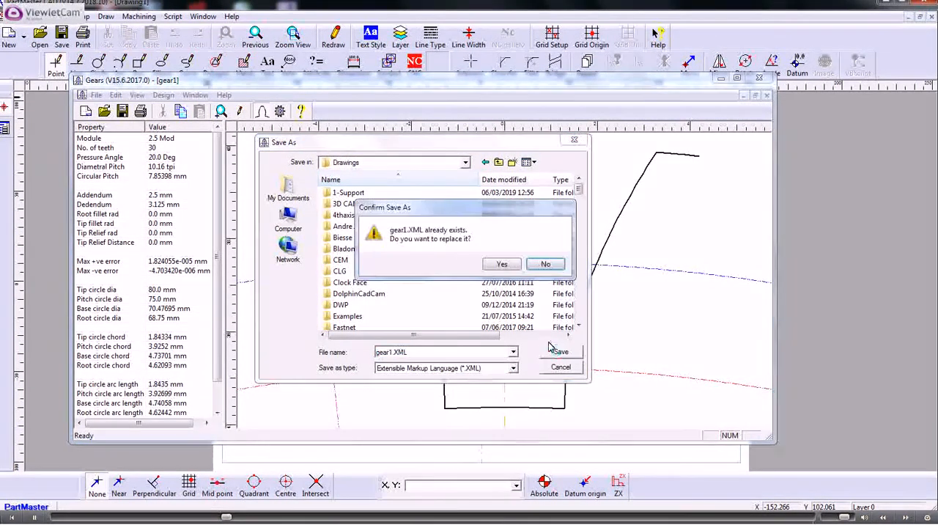
click(503, 265)
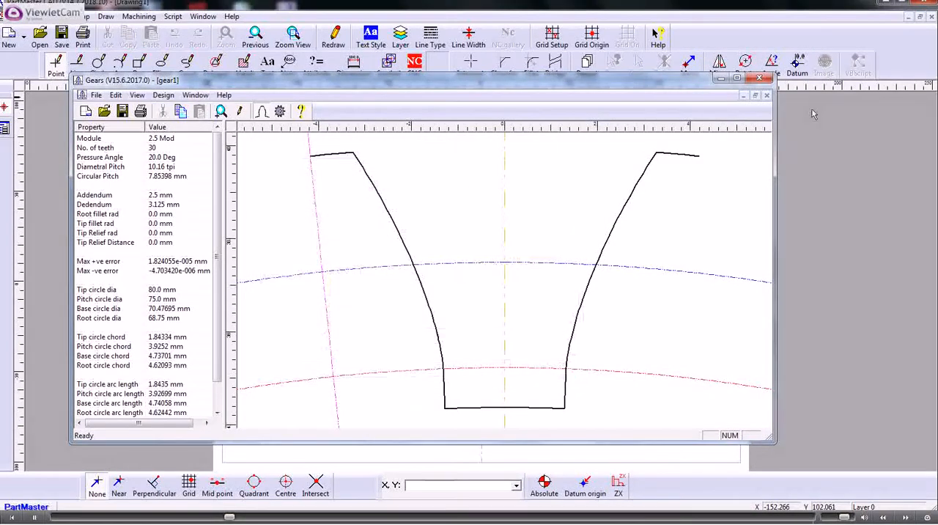
click(759, 78)
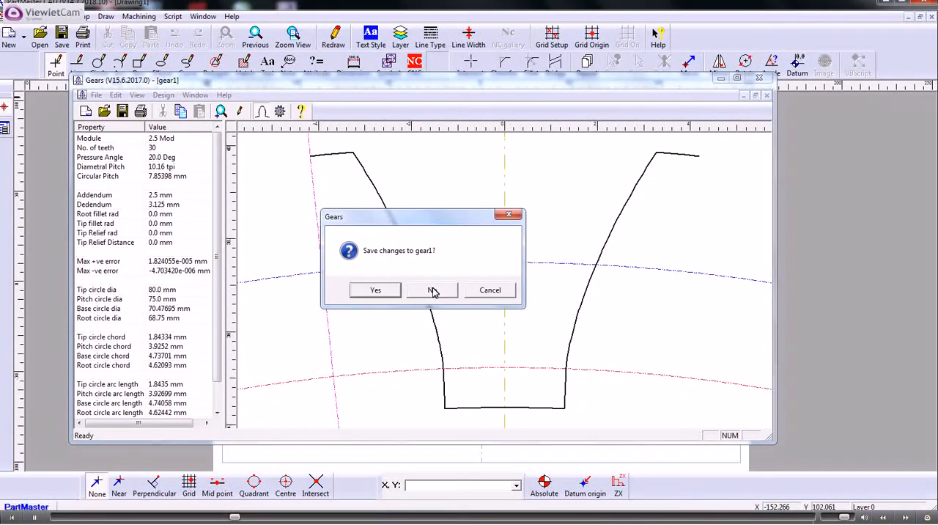
click(432, 290)
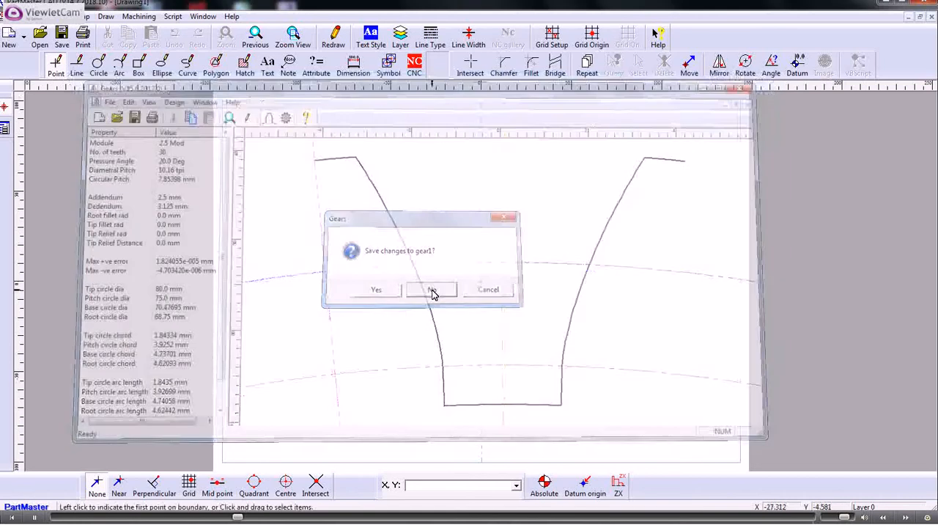
Step: Import gear1.XML from the Drawings folder into the drawing with its local origin at X 0, Y 0, Z 0
click(15, 16)
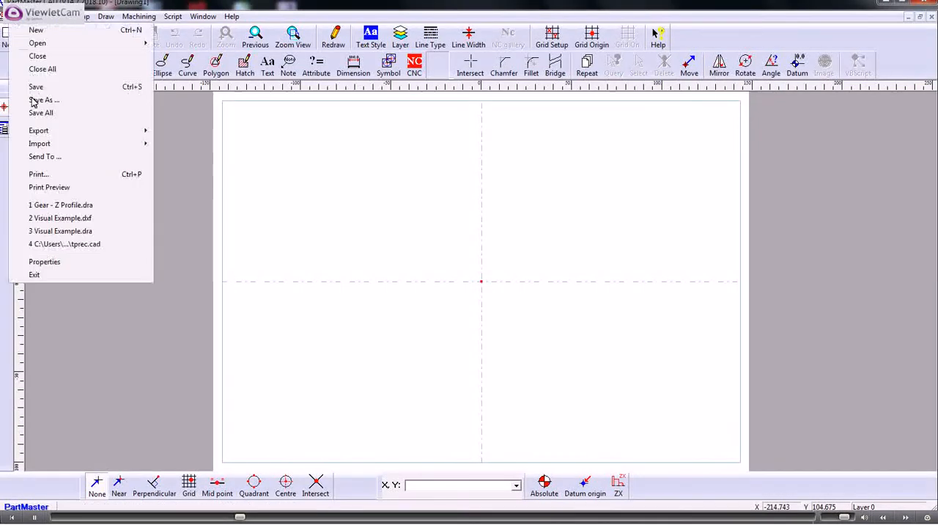
mouse_move(51, 144)
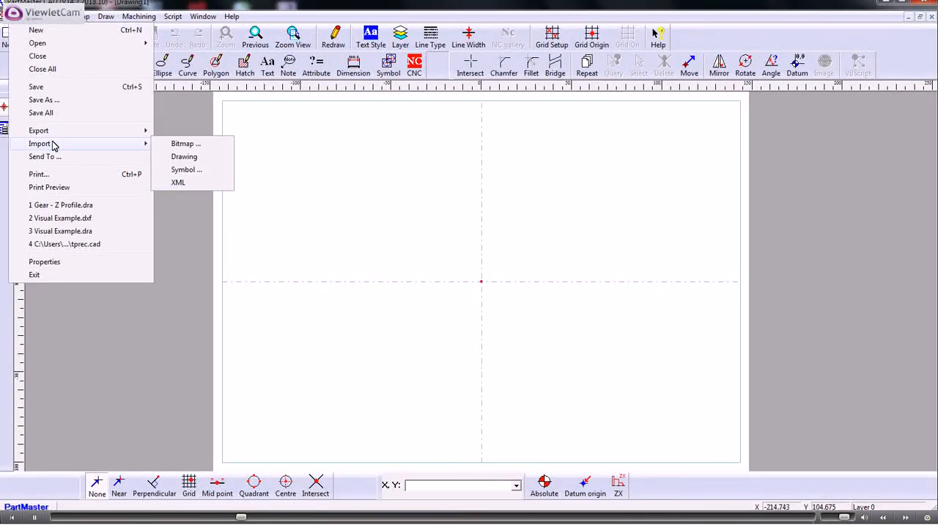
click(180, 184)
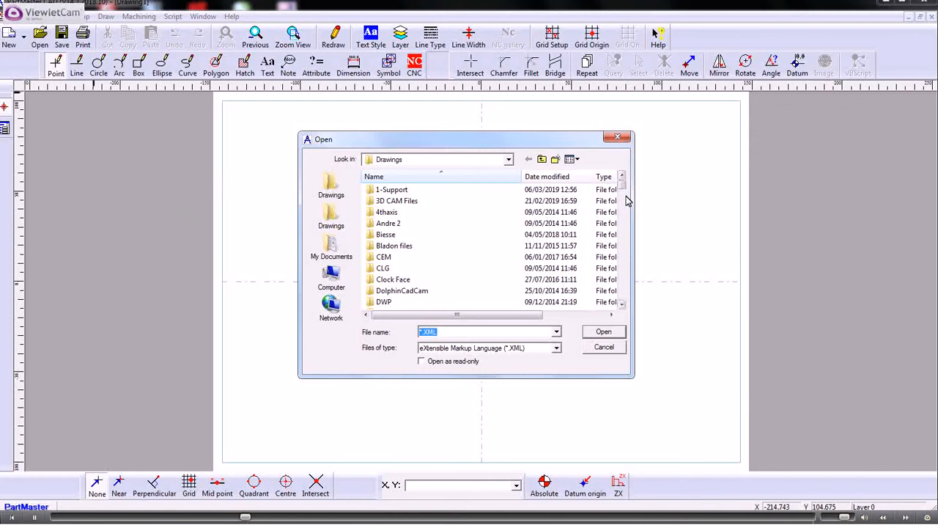
drag(623, 188, 622, 242)
click(395, 257)
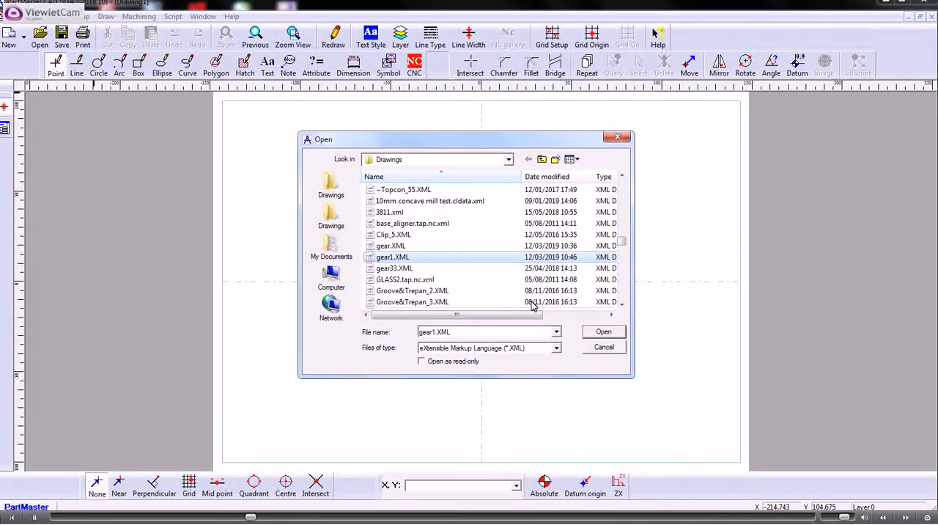
click(595, 331)
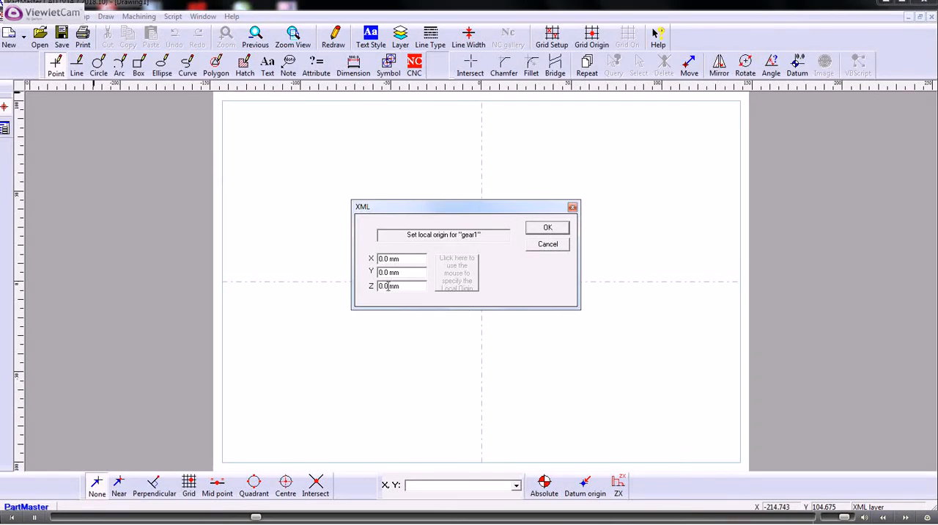
click(542, 228)
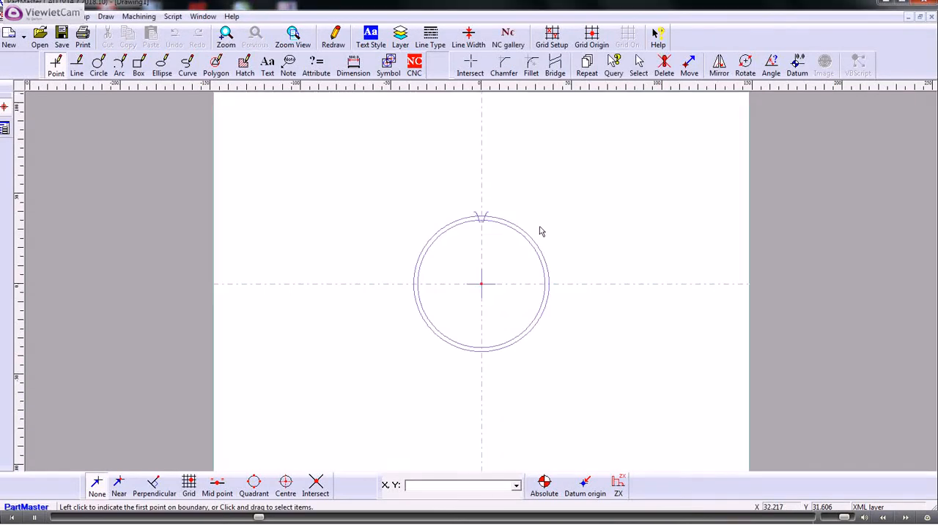
Step: Convert the imported gear1 tooth gap contour into separate line and arc segments
scroll(484, 252, up, 3)
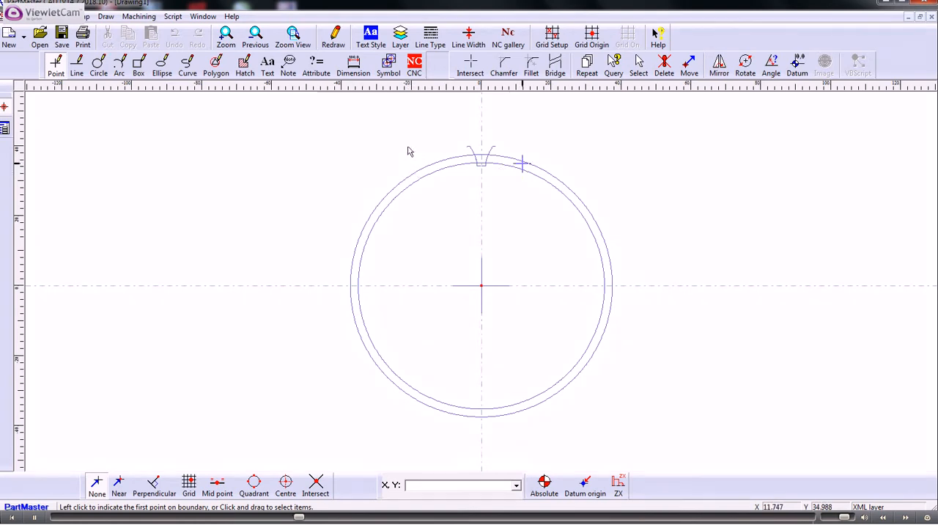
click(185, 64)
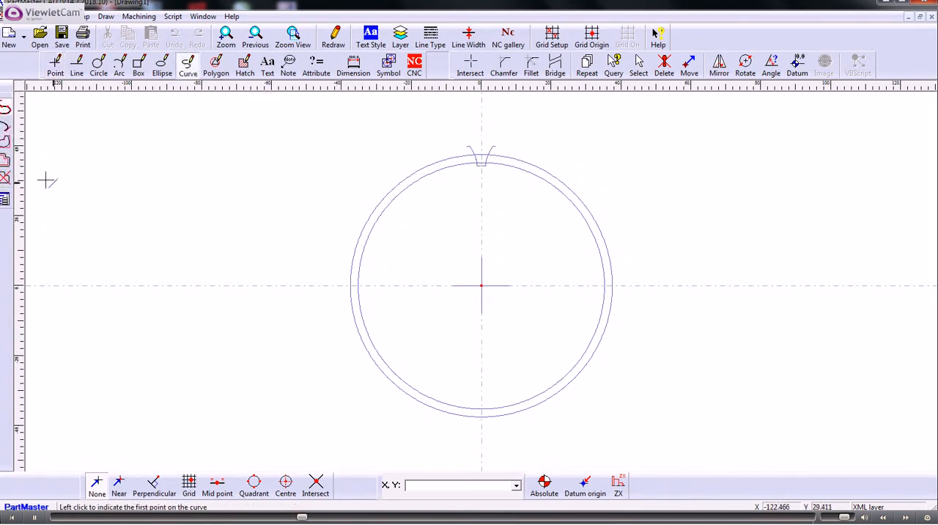
click(6, 179)
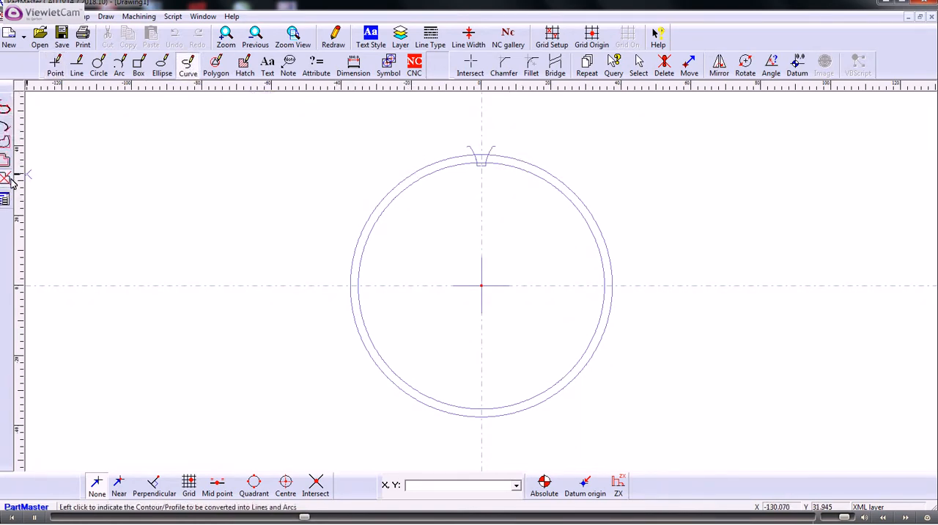
click(476, 155)
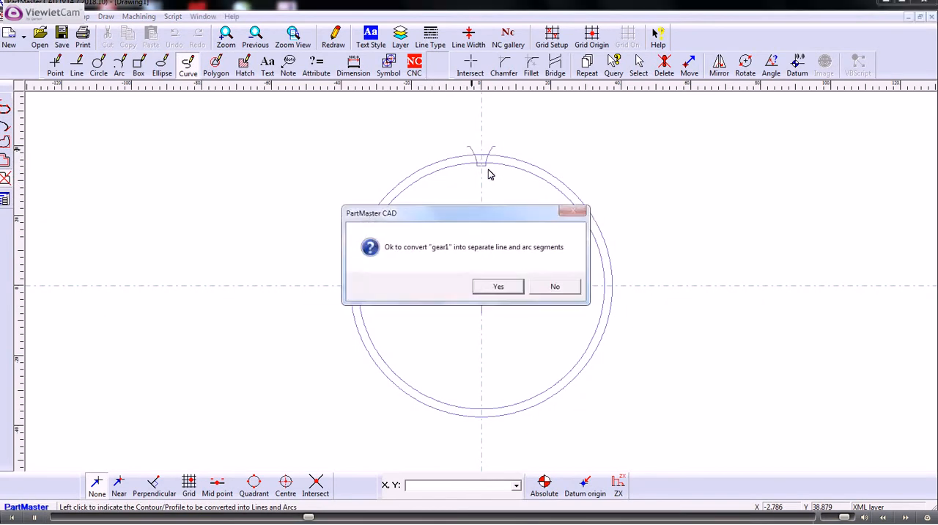
click(498, 288)
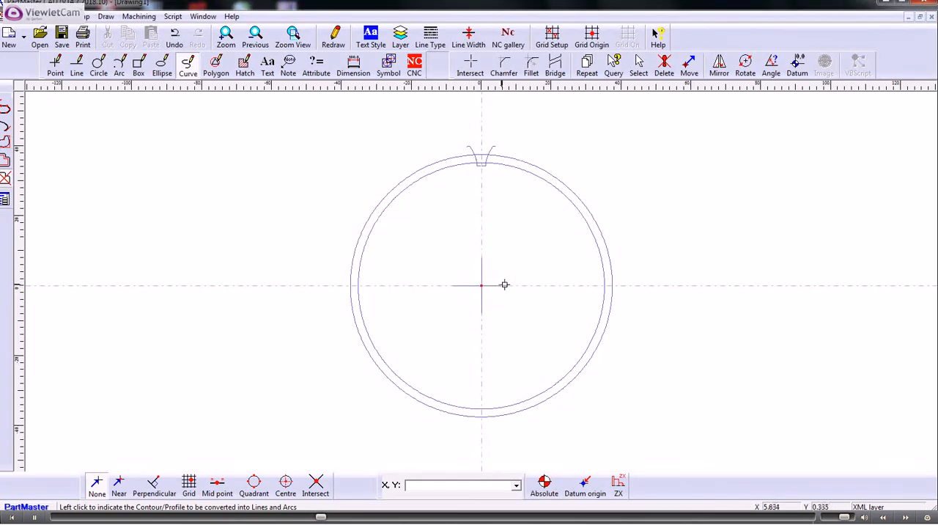
Step: Create an open NC profile along the tooth gap, from its left outer end to its right outer end, on the NC Contours layer
click(416, 66)
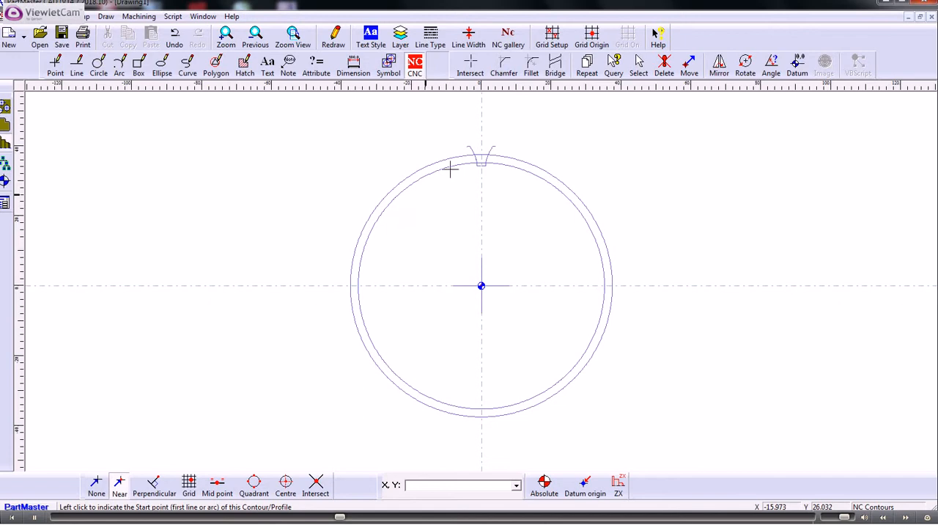
scroll(457, 154, up, 1)
scroll(462, 150, up, 1)
scroll(455, 319, up, 3)
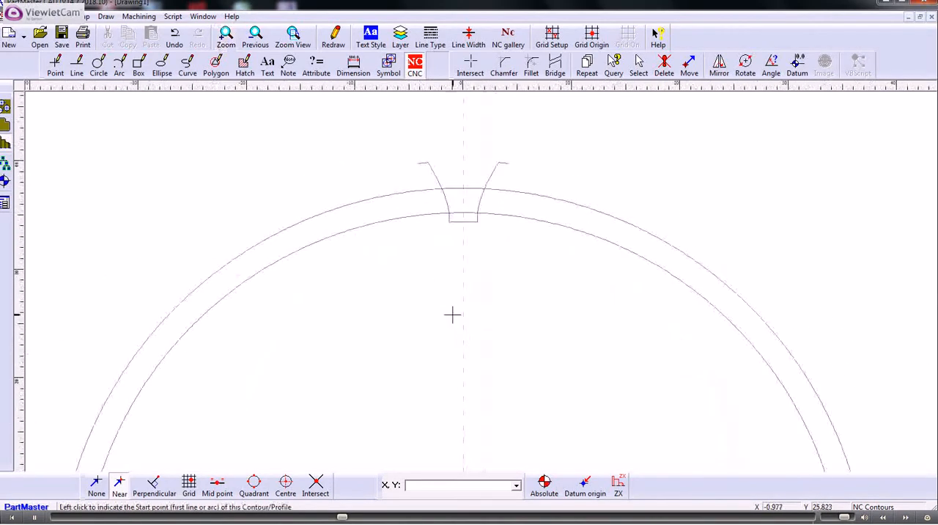
middle_drag(422, 231, 480, 357)
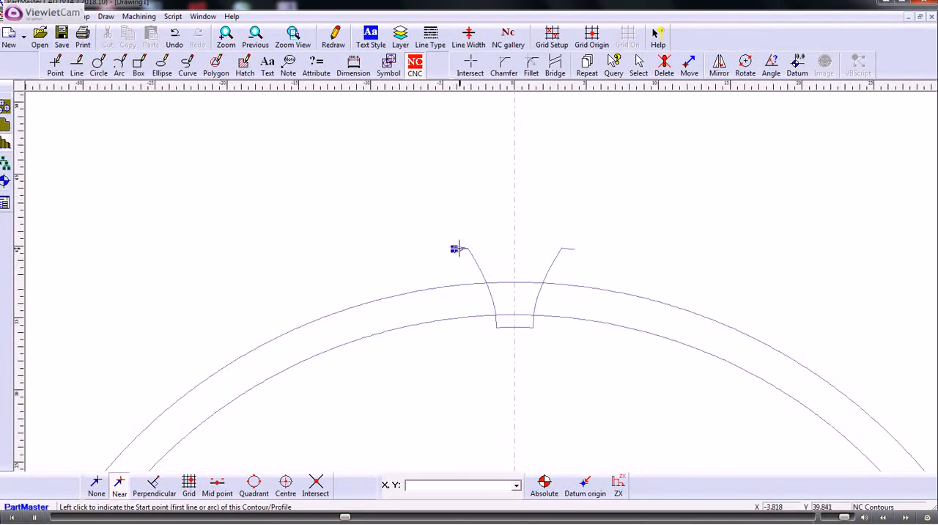
click(455, 250)
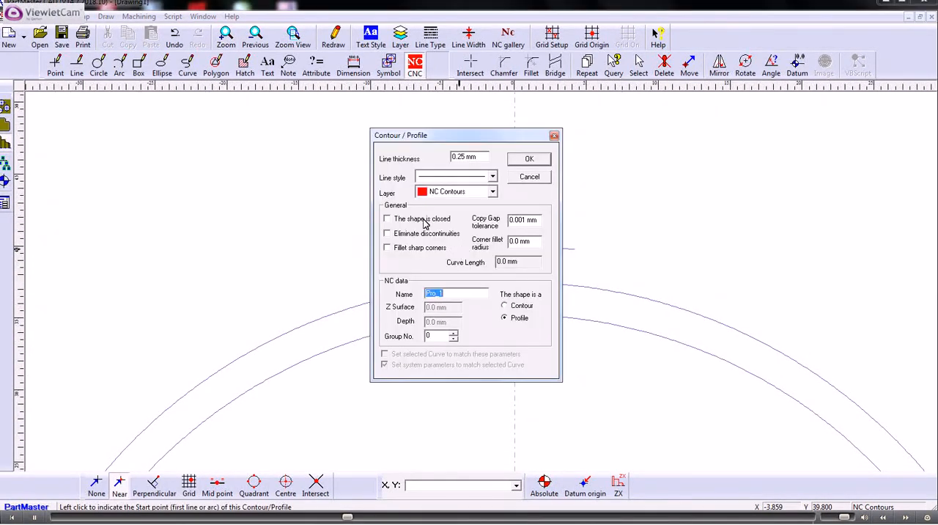
click(527, 162)
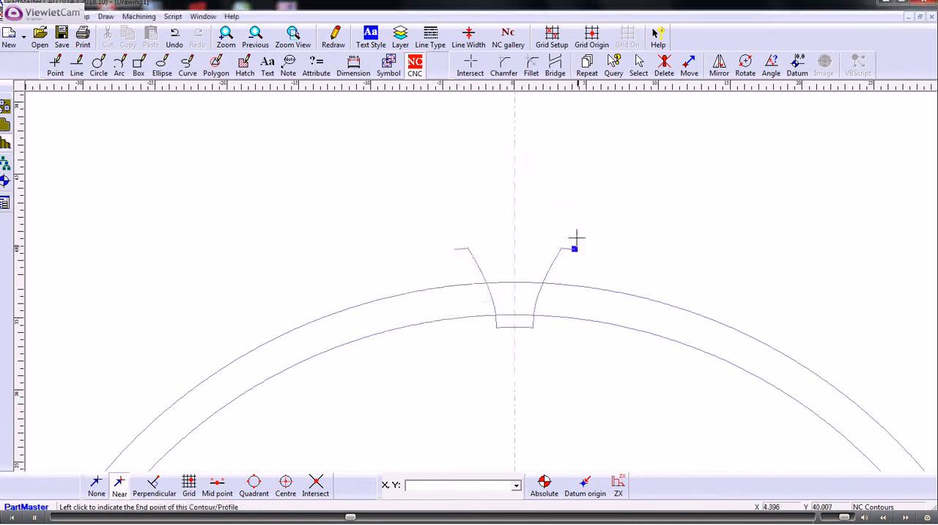
click(575, 249)
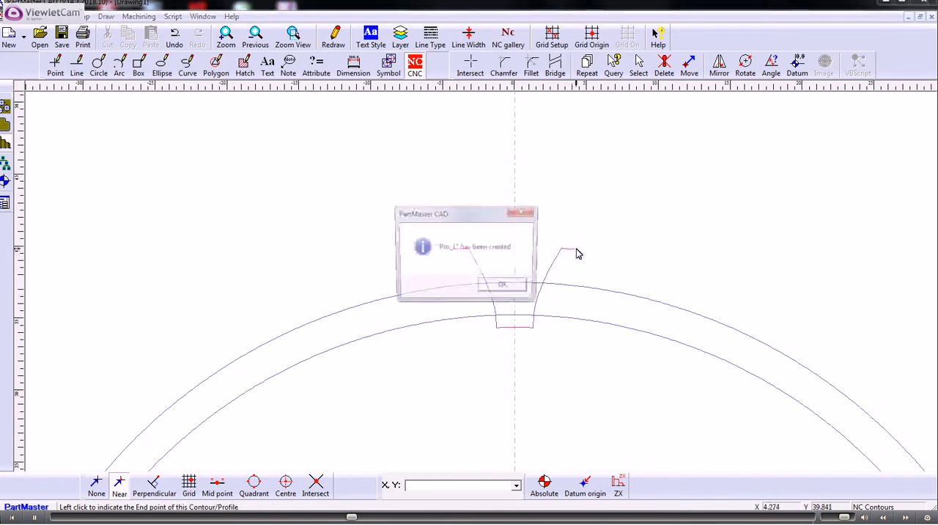
click(502, 285)
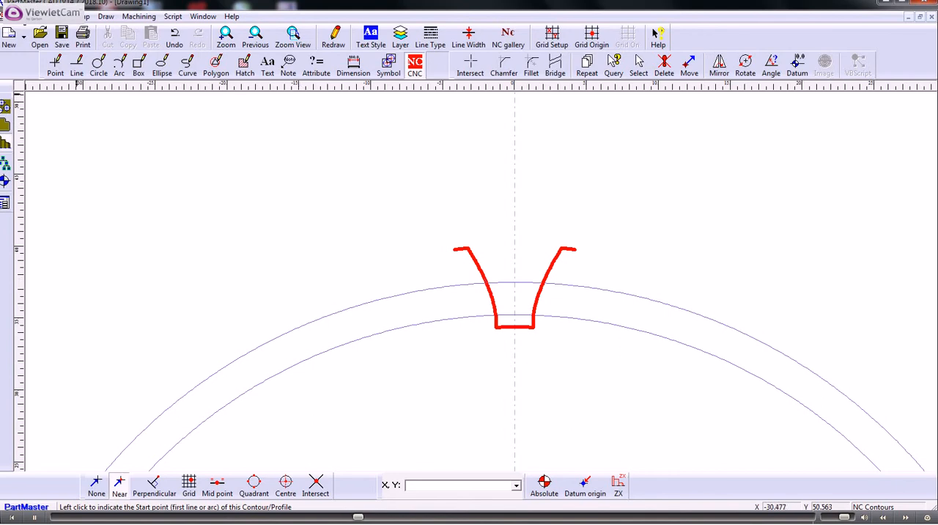
Step: Save the drawing as "Gear - Z pro" in the Drawings folder
click(10, 16)
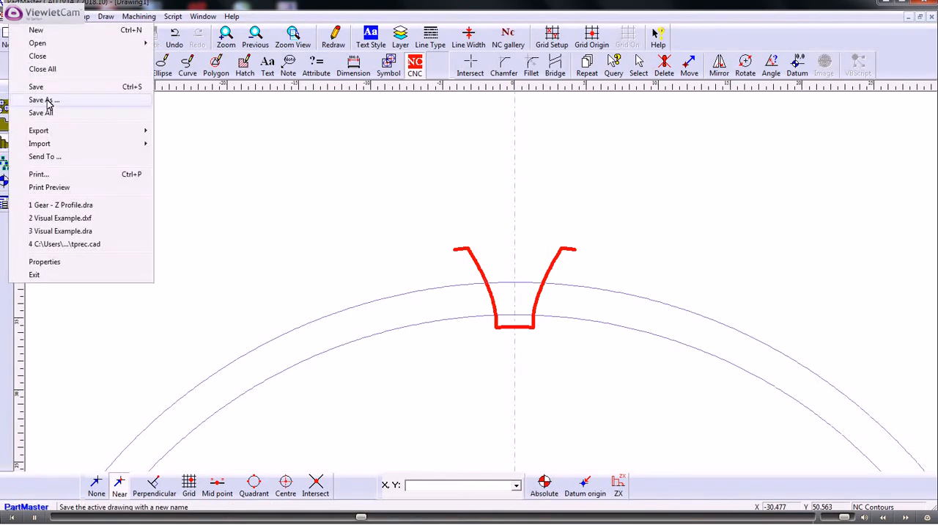
click(44, 101)
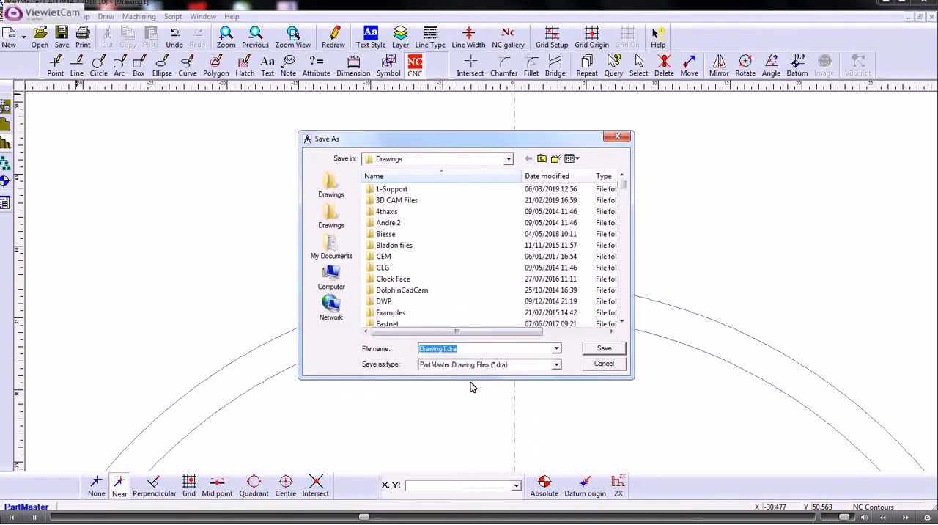
text(Gear )
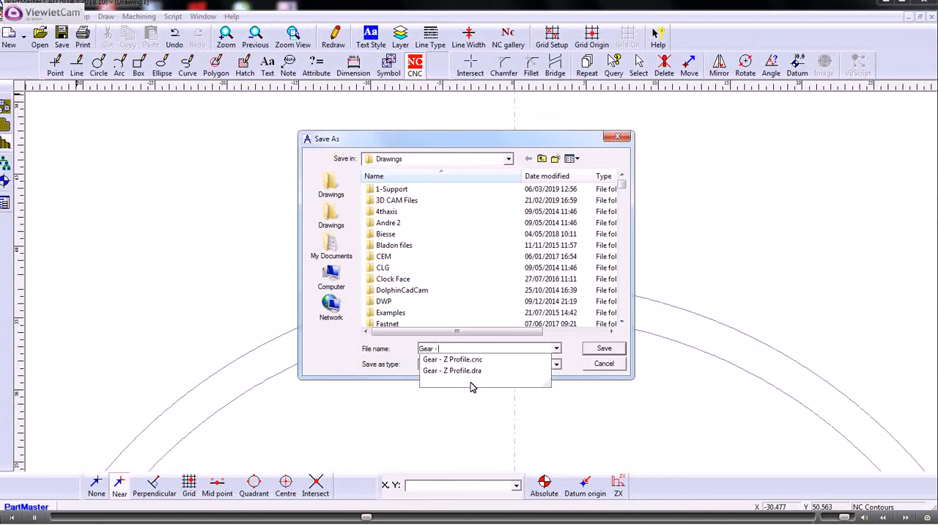
text(- Z pro)
click(602, 349)
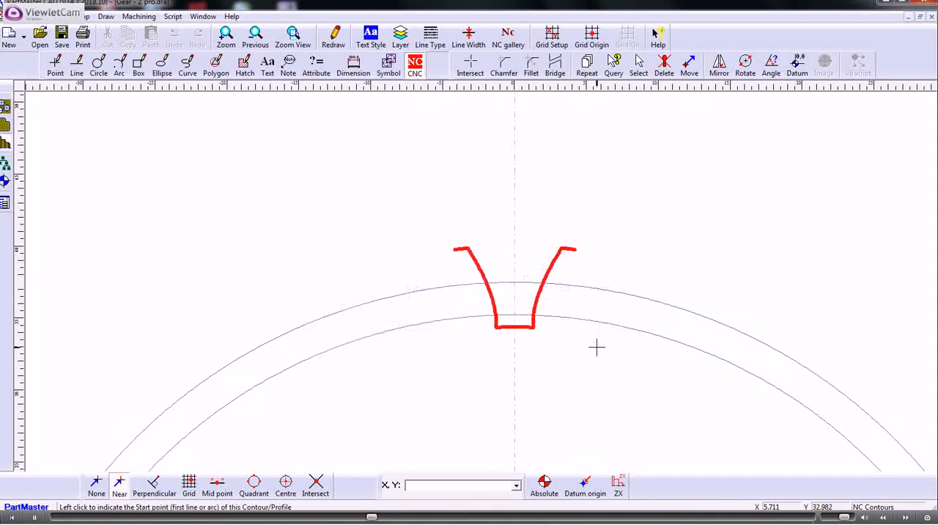
Step: Open the drawing in the PartMaster Milling Module and accept the machine setup for a milling machine in millimetres with a 50 mm clearplane
click(139, 16)
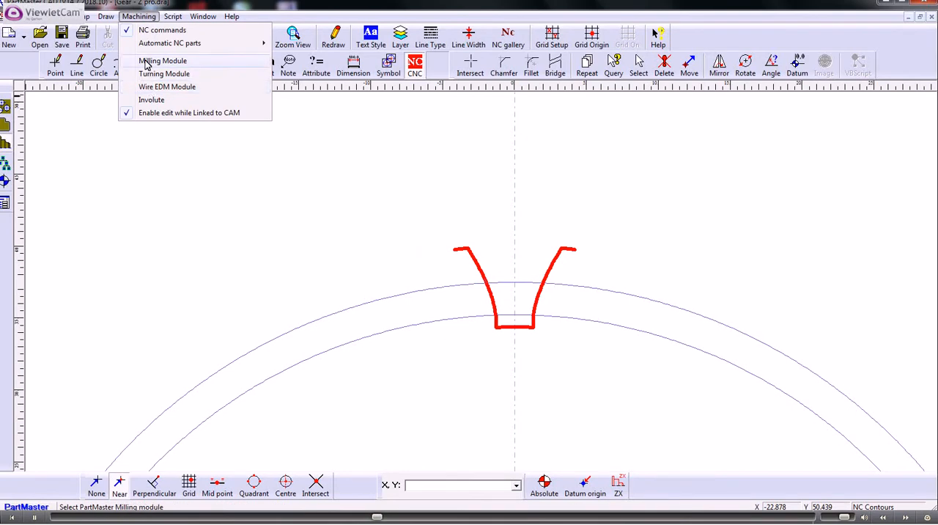
click(146, 60)
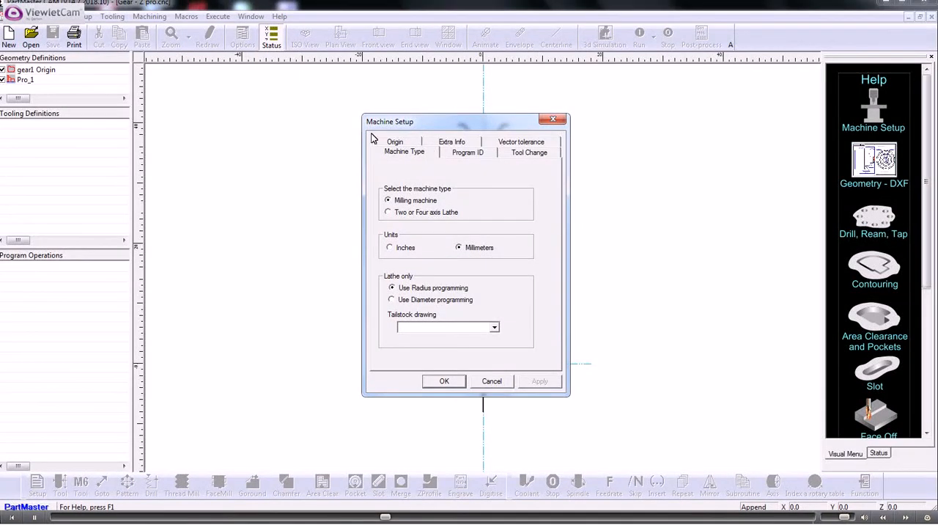
click(465, 154)
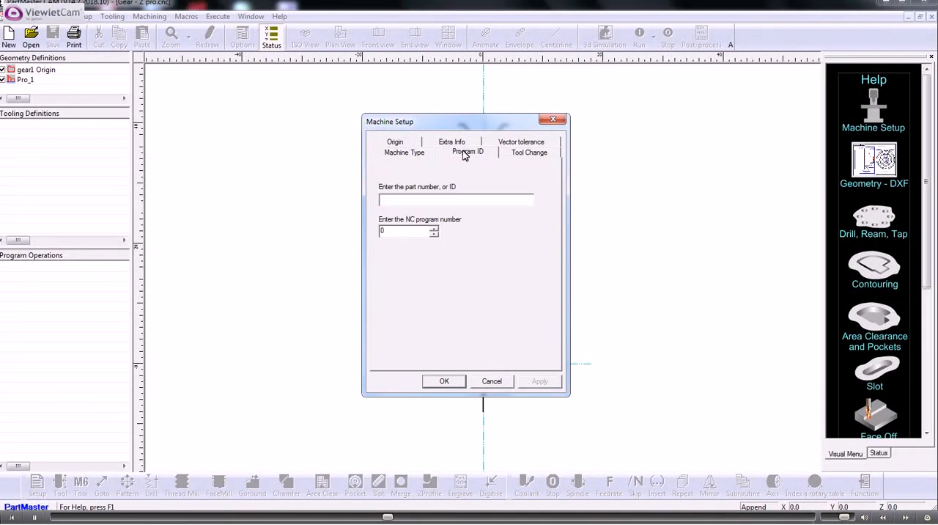
click(401, 199)
click(519, 154)
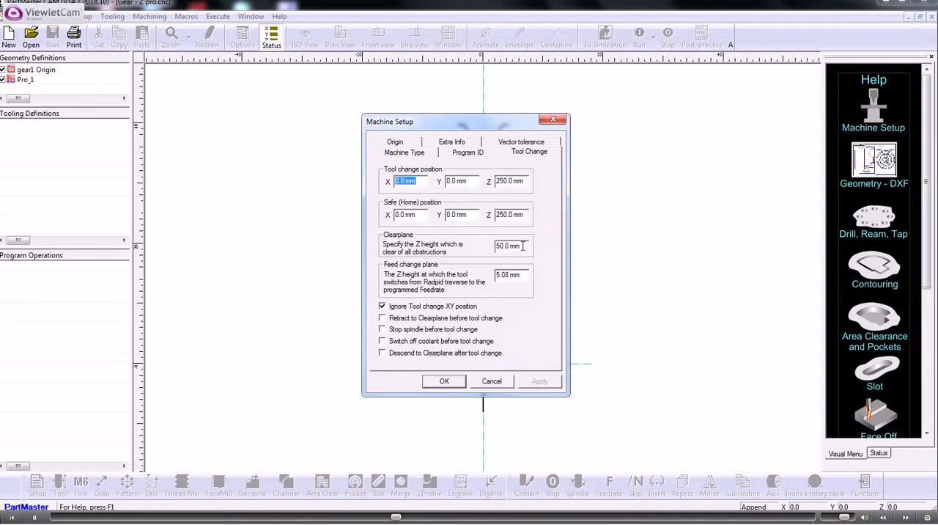
drag(523, 245, 473, 250)
drag(463, 129, 261, 125)
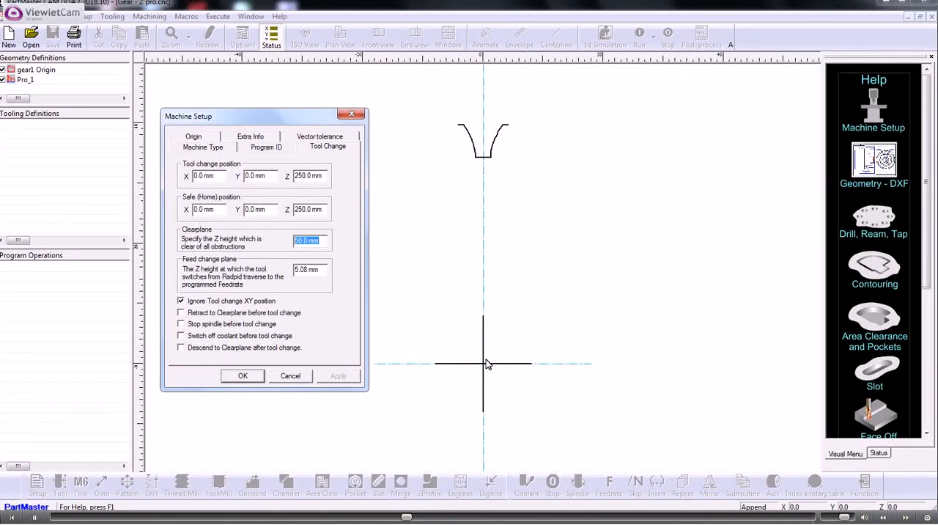
click(243, 376)
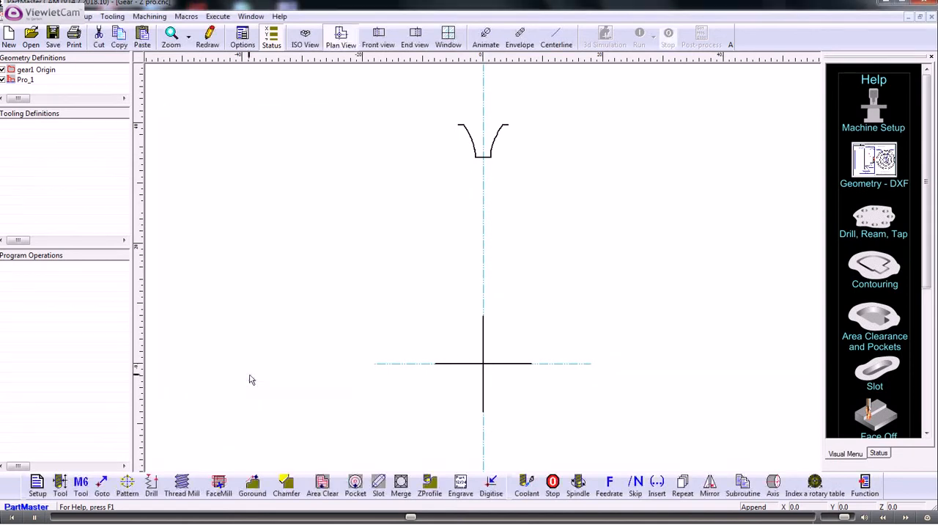
Step: Define tool 1 as a 2.5 mm end mill, 20 mm long with 10 mm cut depth, and add its tool change at 1000 rpm
click(61, 482)
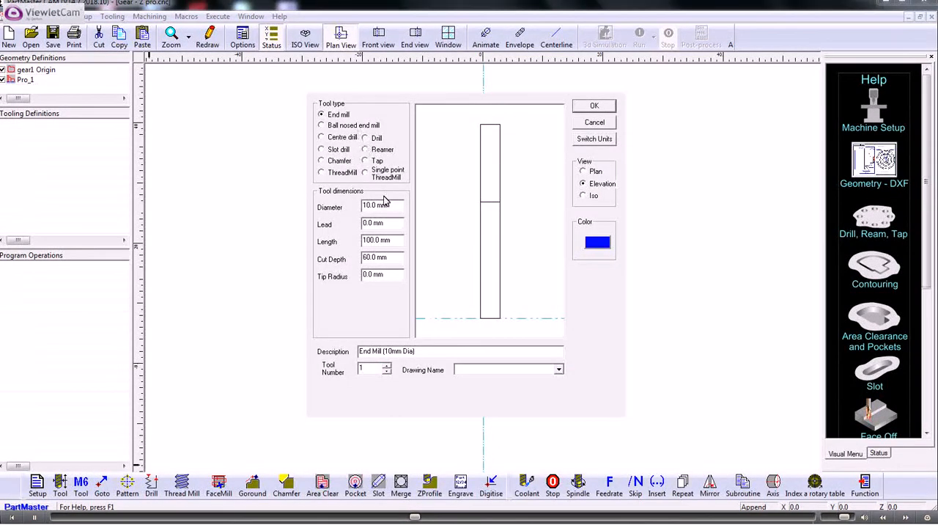
drag(388, 205, 322, 206)
text(2.5)
drag(405, 240, 341, 261)
text(20)
text(10)
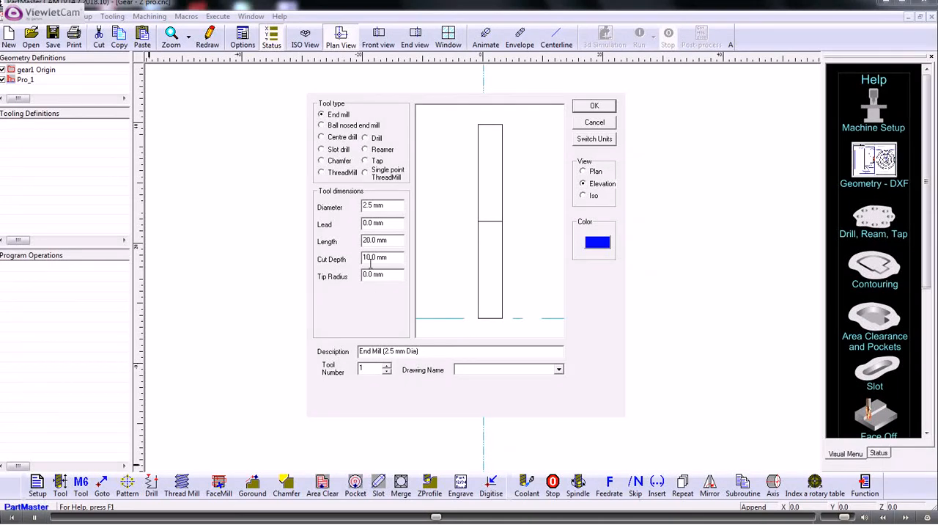
click(592, 107)
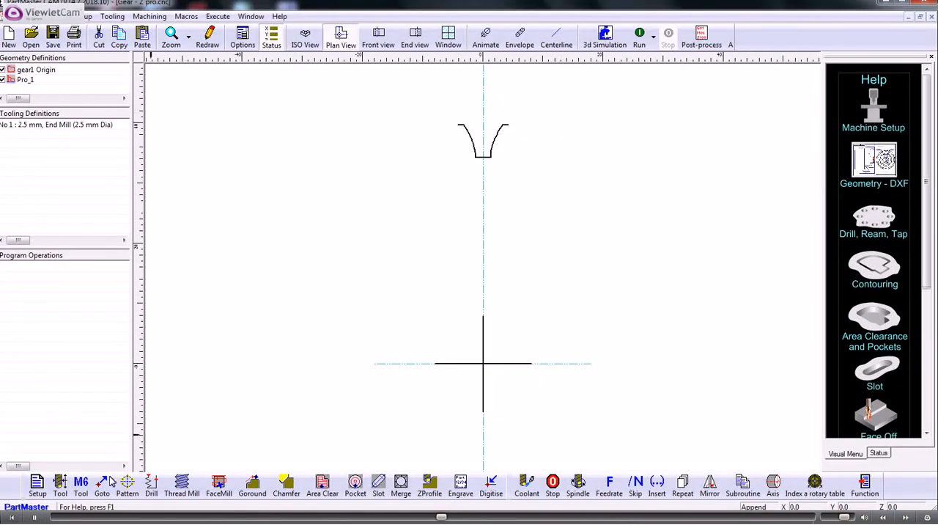
click(81, 485)
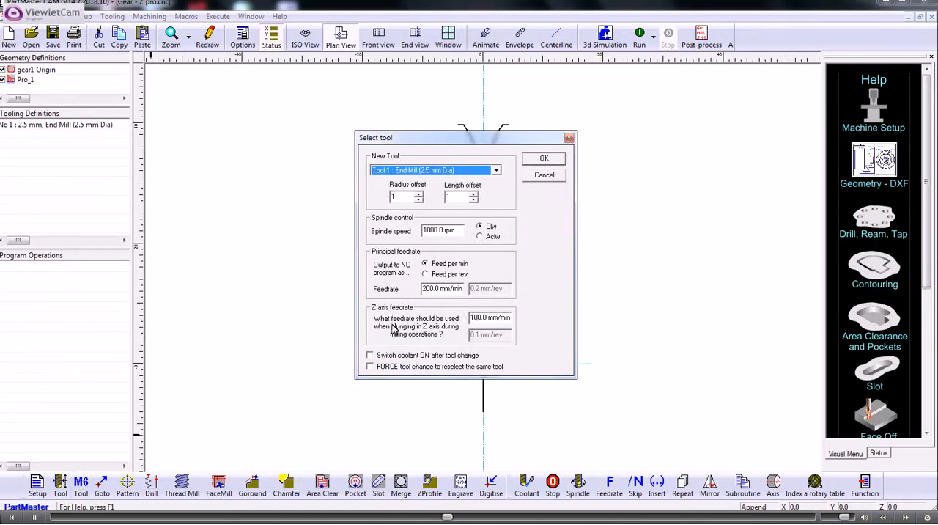
click(537, 161)
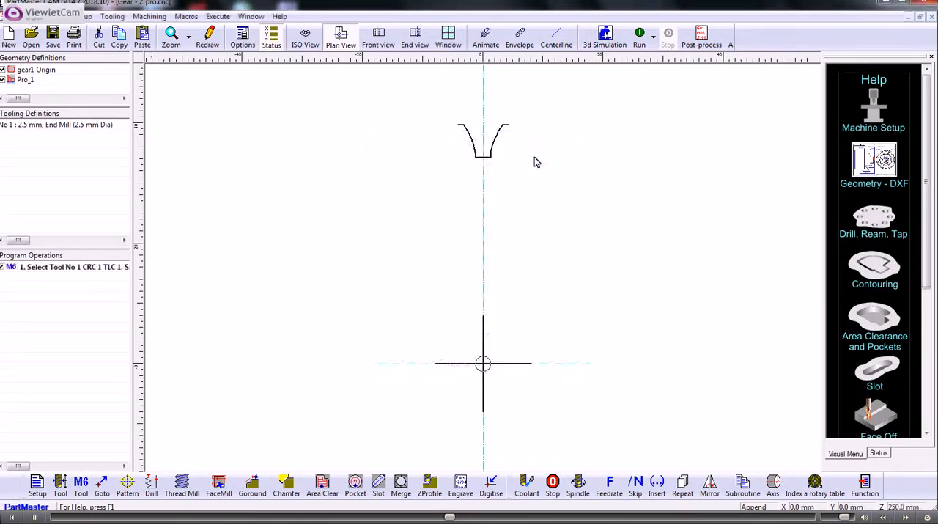
Step: Add a Zprofile slot operation along profile Pro_1, machined in reverse direction with a 0.1 mm vector tolerance
click(431, 483)
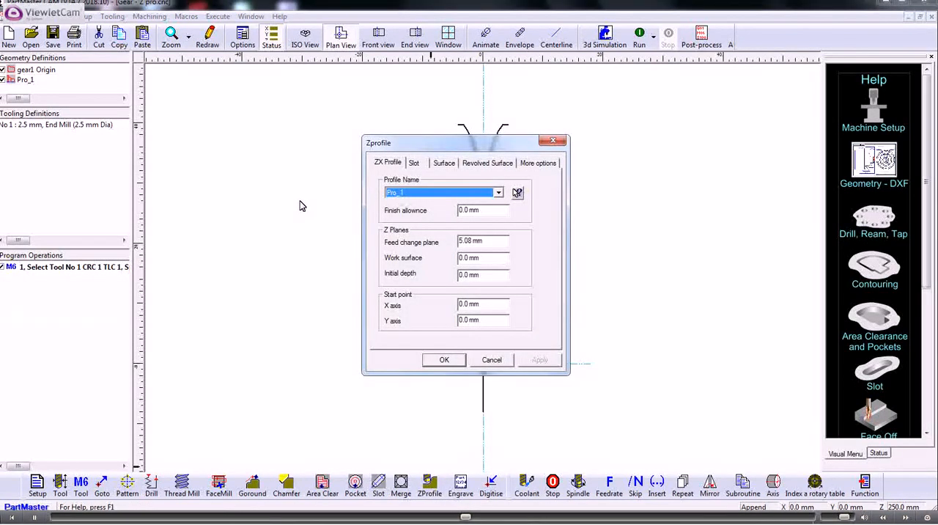
click(414, 164)
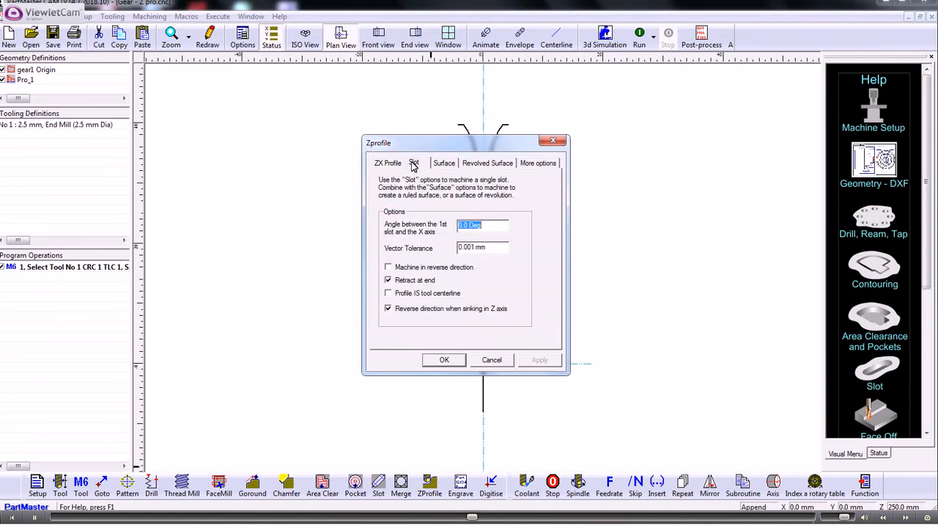
click(388, 267)
drag(496, 248, 431, 246)
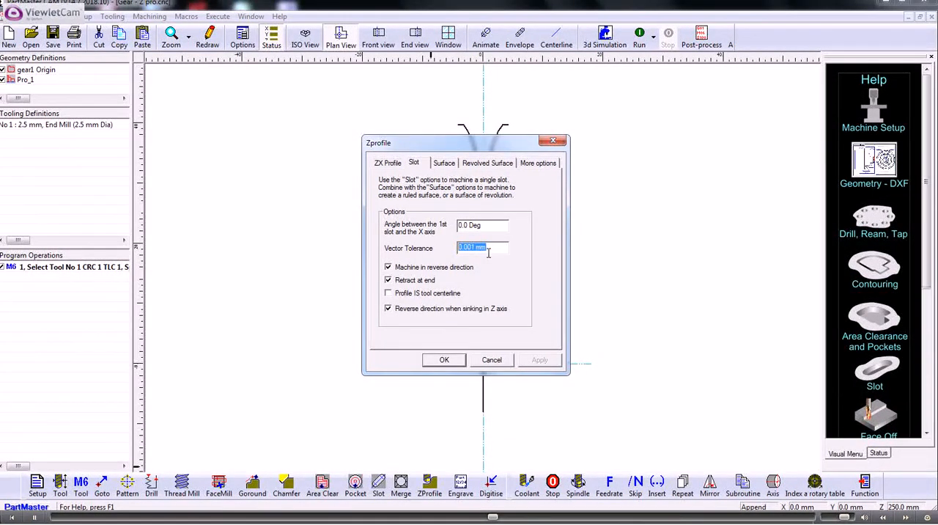
text(1)
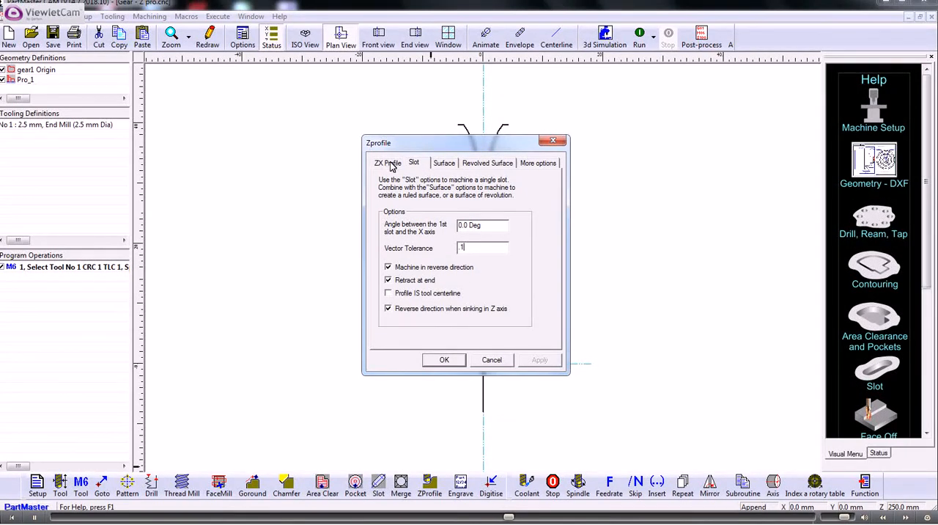
click(442, 164)
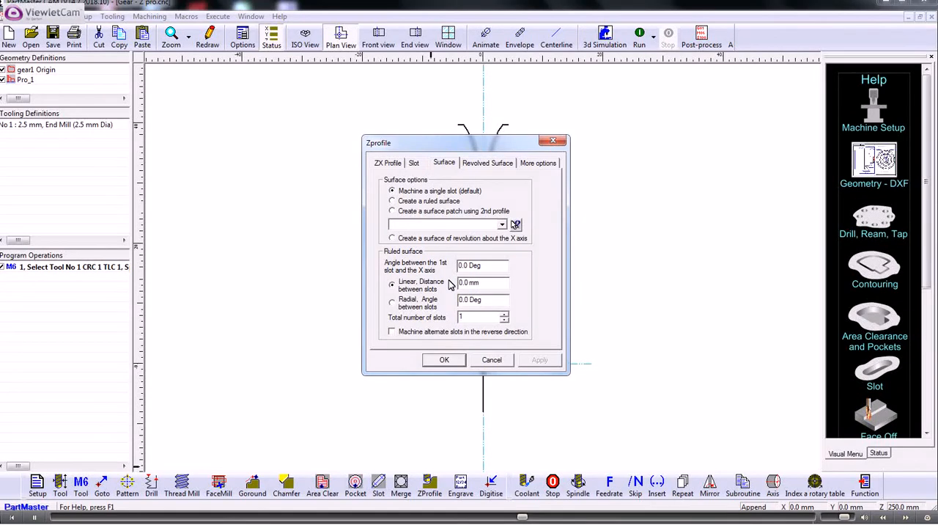
click(398, 164)
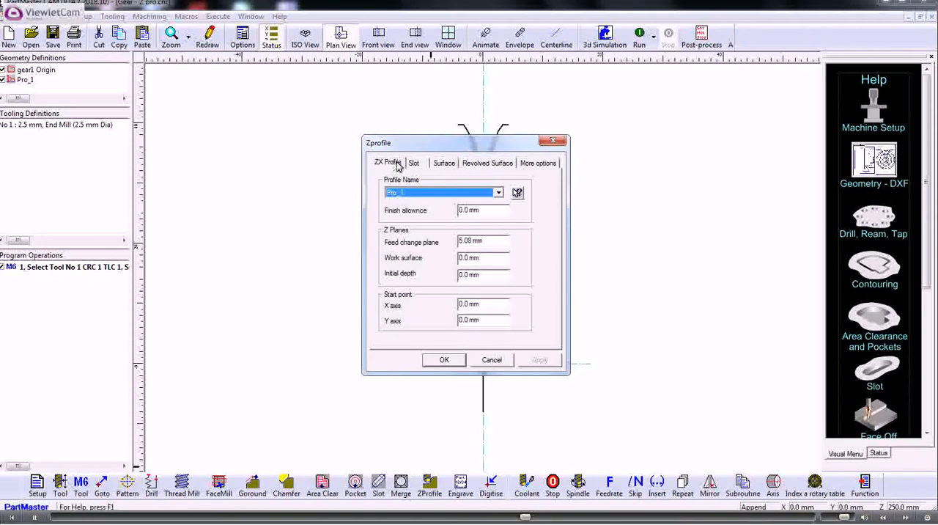
click(414, 164)
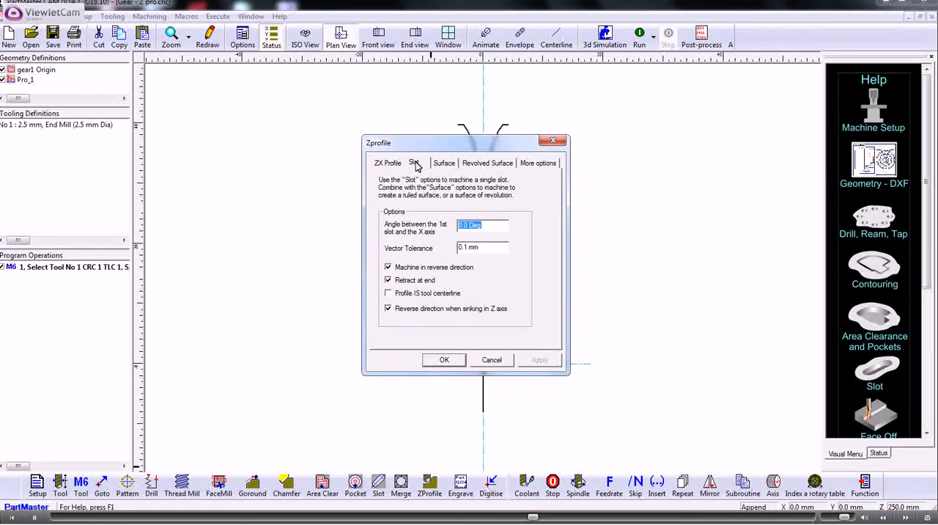
click(444, 359)
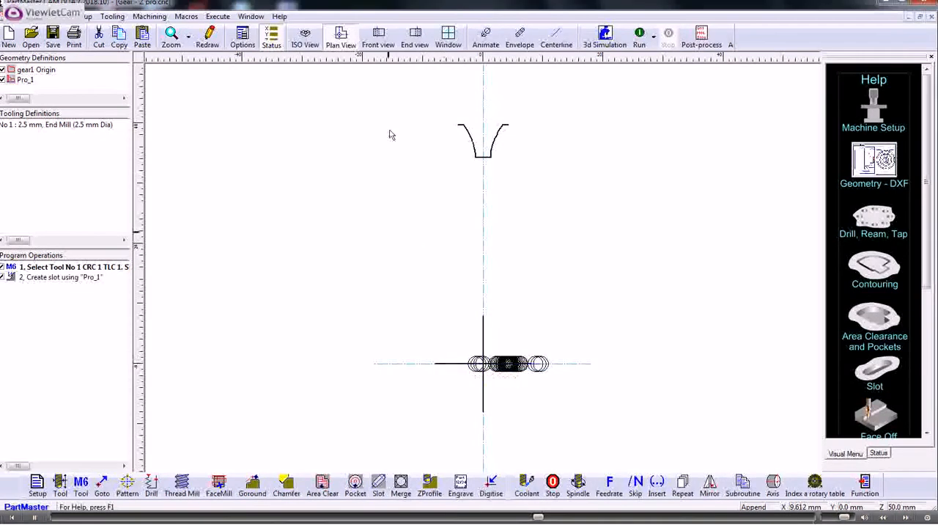
Step: Examine the slot operation's centreline tool path in the isometric view
click(301, 45)
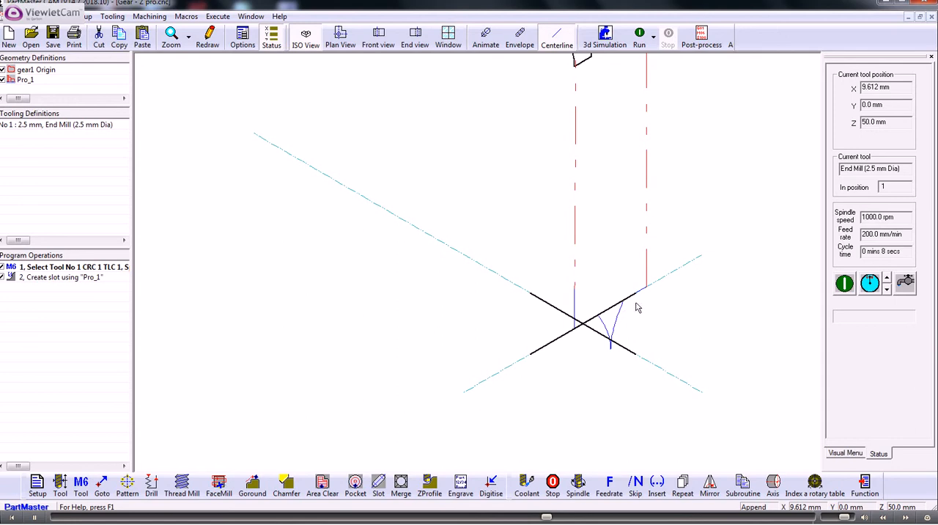
scroll(597, 311, down, 3)
middle_drag(597, 311, 579, 310)
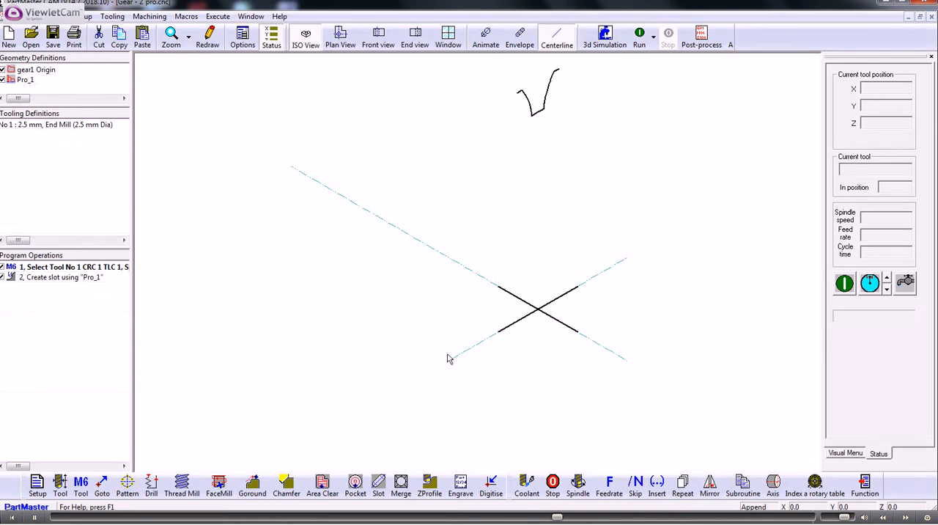
Step: In the Gear - Z pro drawing, dimension the horizontal distance from the profile's left outer end to the gear centre and return to the Milling Module
click(339, 521)
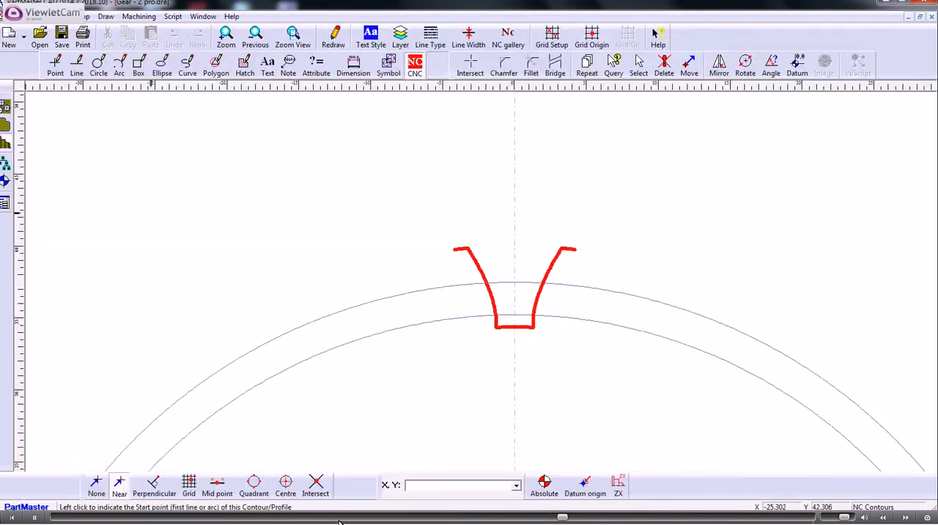
scroll(367, 319, down, 1)
middle_drag(387, 326, 358, 205)
scroll(359, 227, down, 9)
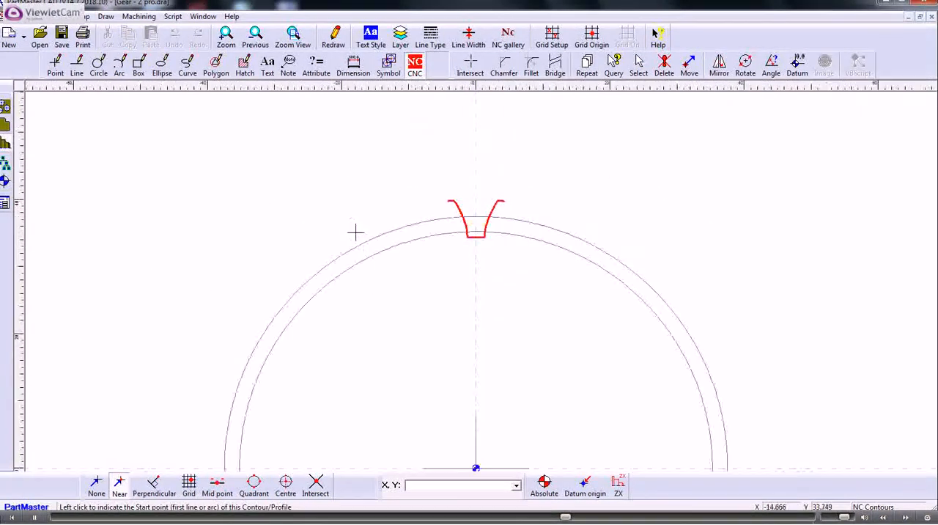
middle_drag(378, 258, 352, 230)
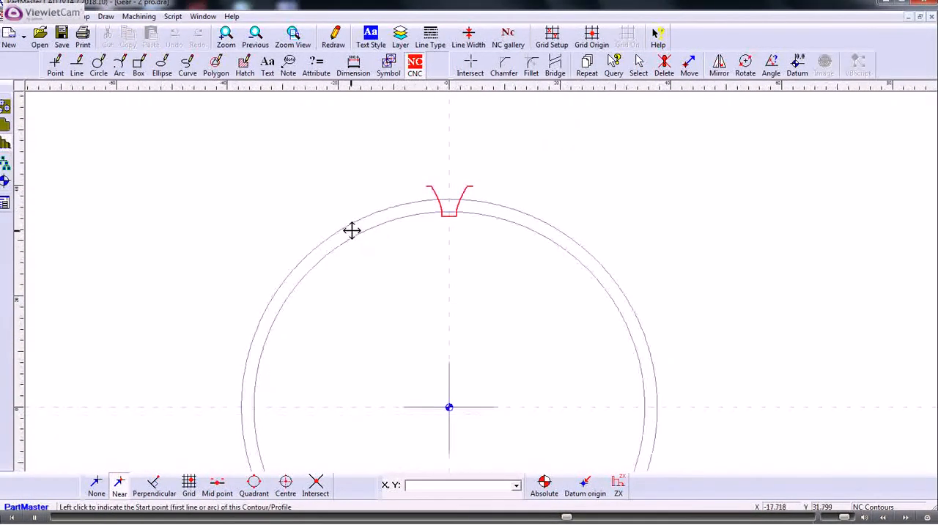
click(355, 67)
click(6, 109)
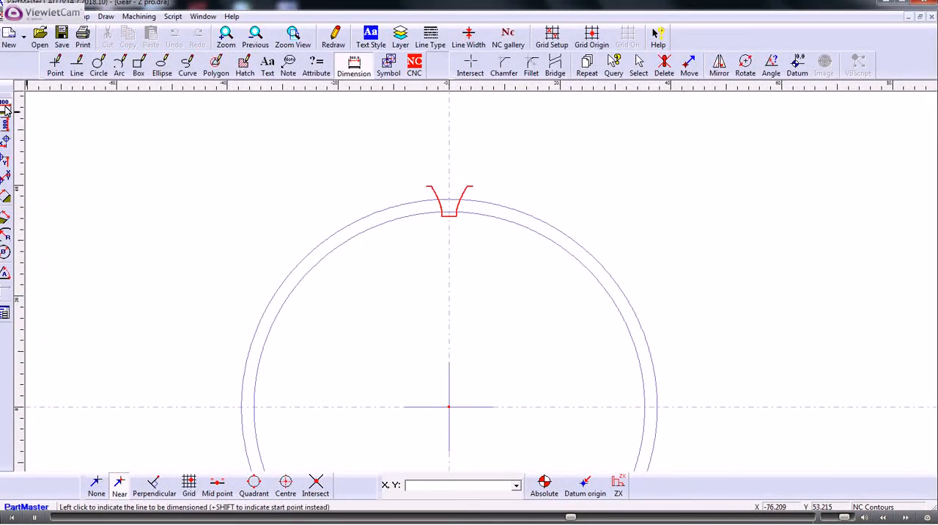
click(429, 187)
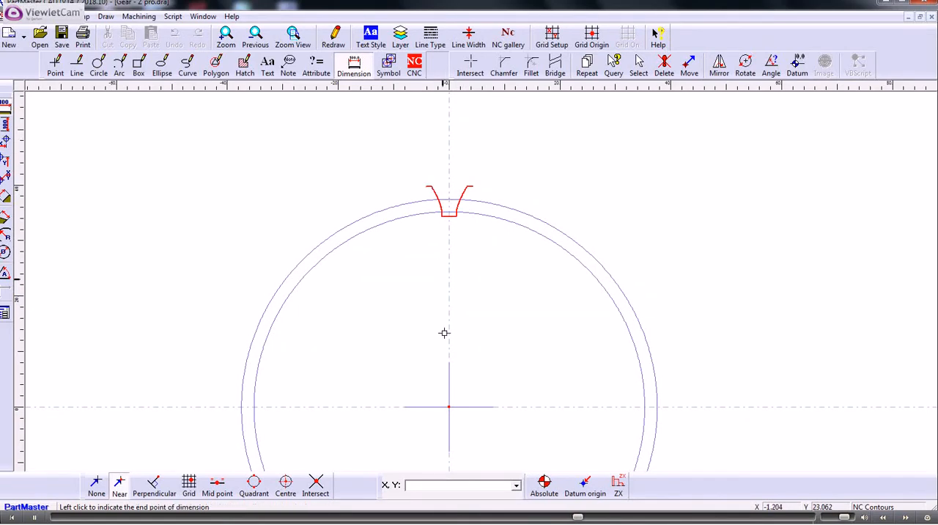
click(447, 406)
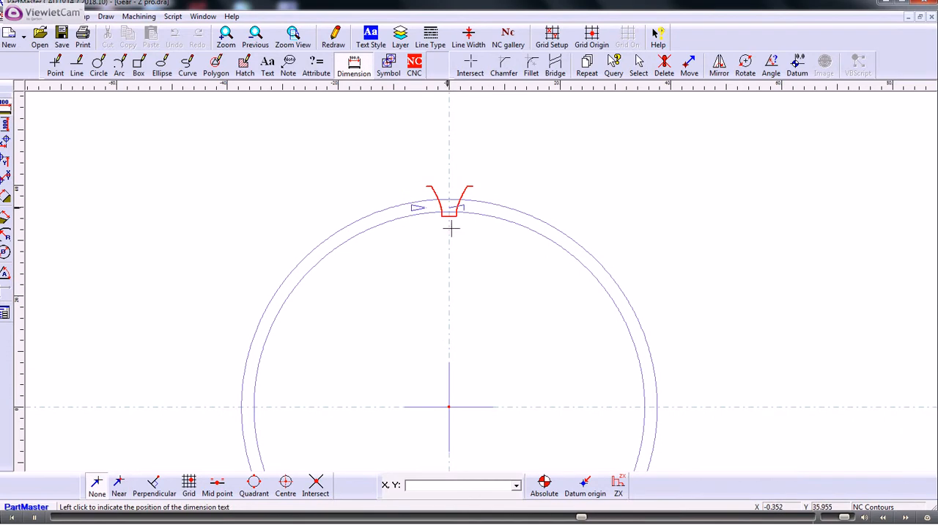
click(520, 141)
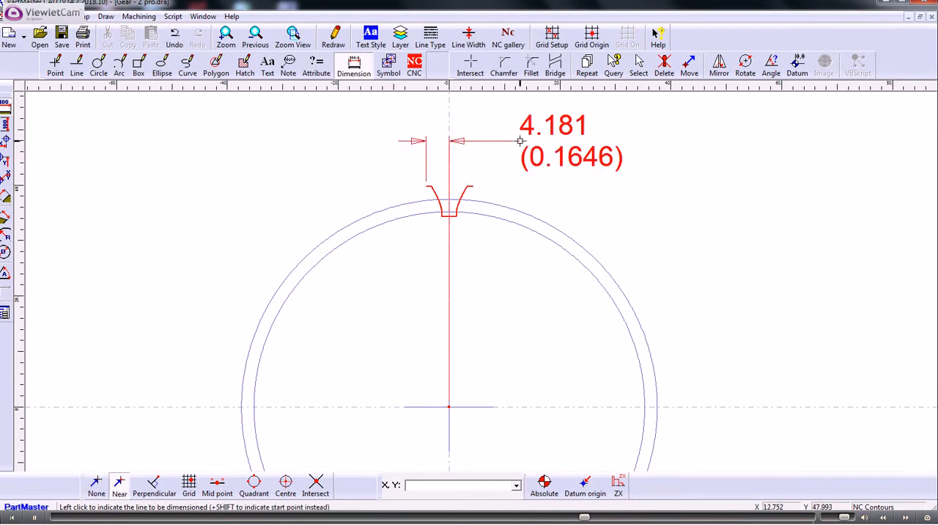
mouse_move(370, 522)
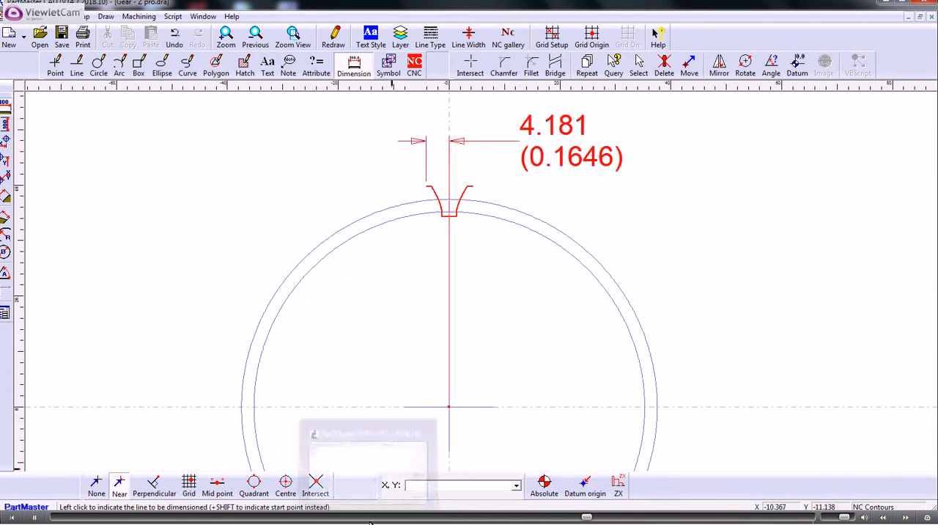
click(368, 464)
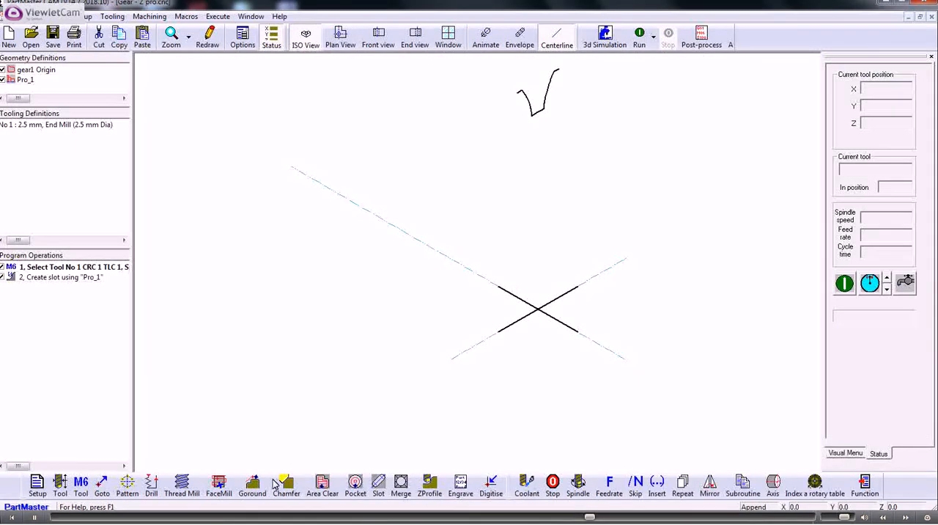
Step: Set the slot operation's start point X to -4.81 mm and run the program
double_click(66, 277)
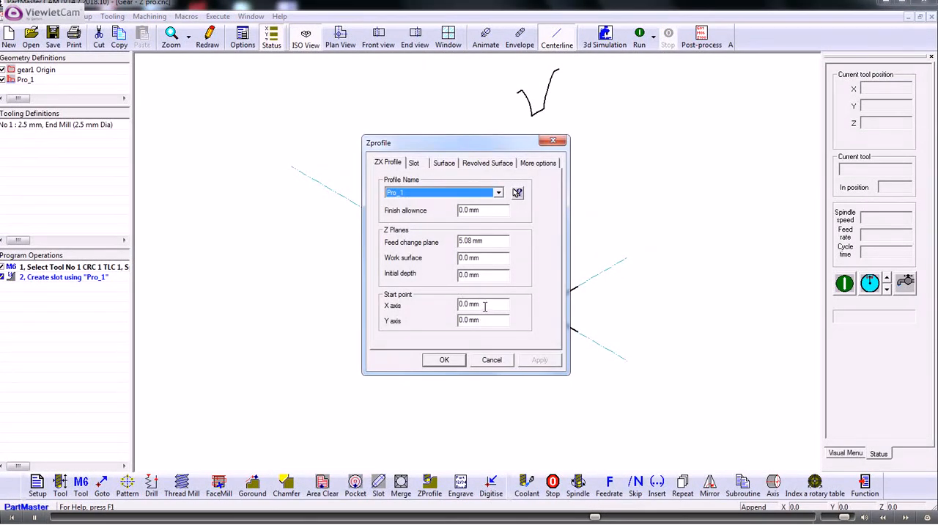
drag(484, 303, 430, 305)
text(14.)
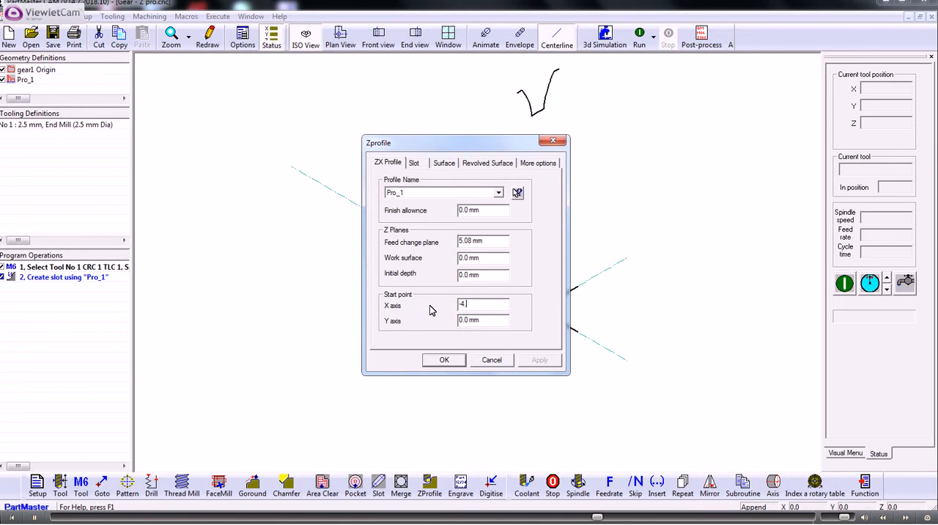
text(81)
click(444, 361)
click(640, 37)
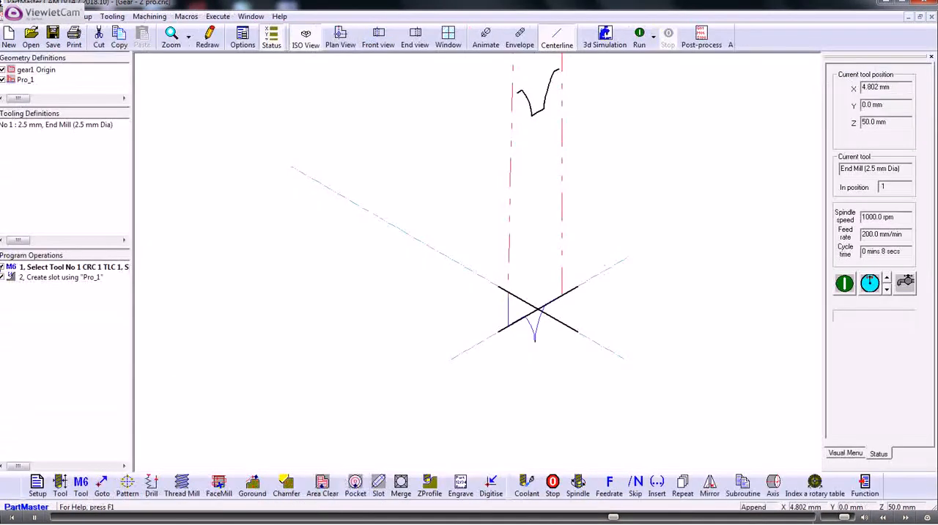
Step: Correct the slot operation's start point X to -4.181 mm and run the program
double_click(46, 277)
drag(497, 309, 426, 305)
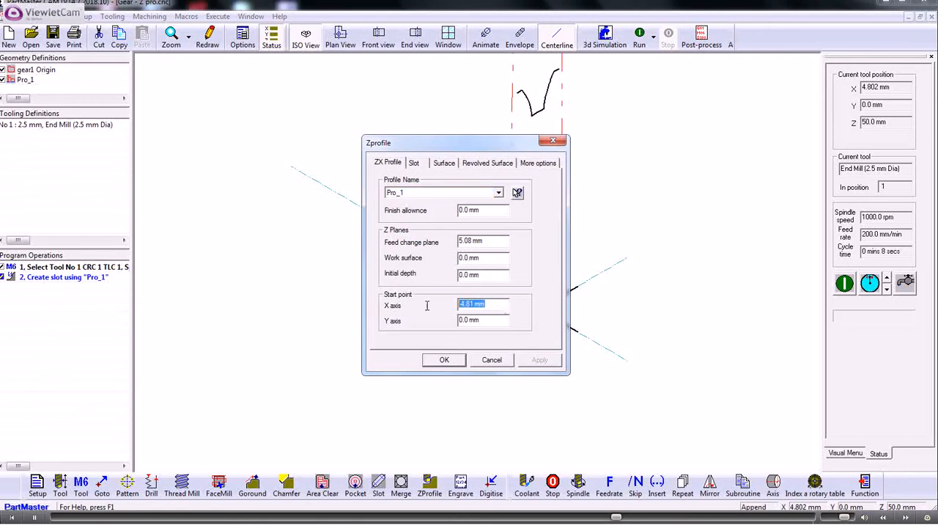
key(BackSpace)
text(-4.103)
click(444, 359)
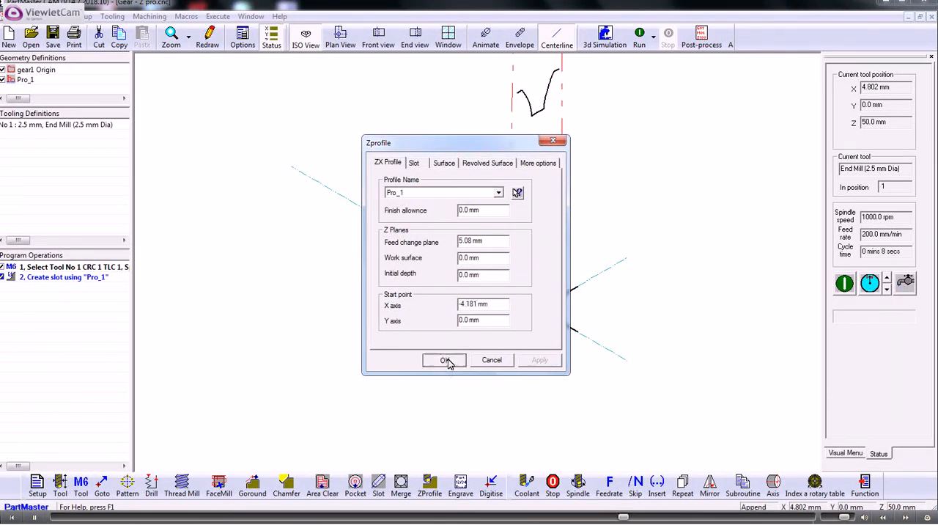
click(639, 33)
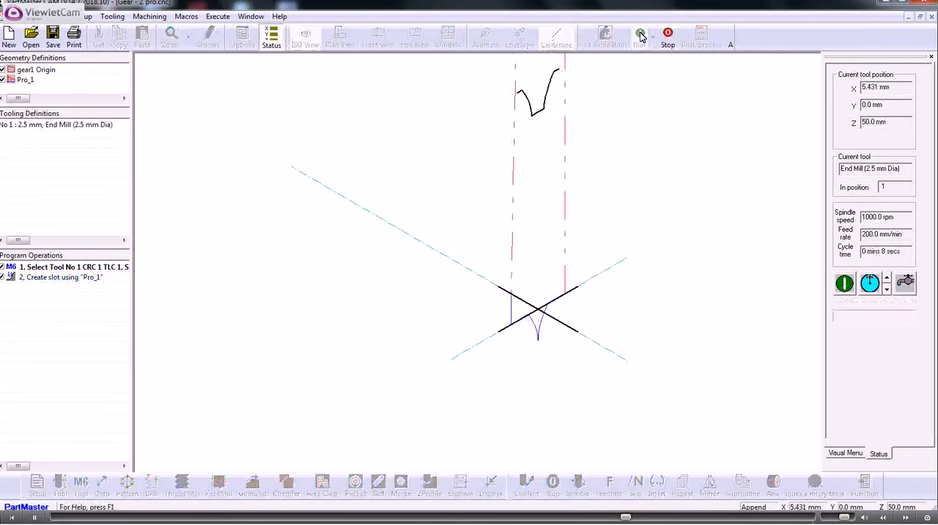
Step: Switch to the Gear - Z pro drawing and dimension the vertical distance from the profile's left outer end to the gear centre
click(346, 522)
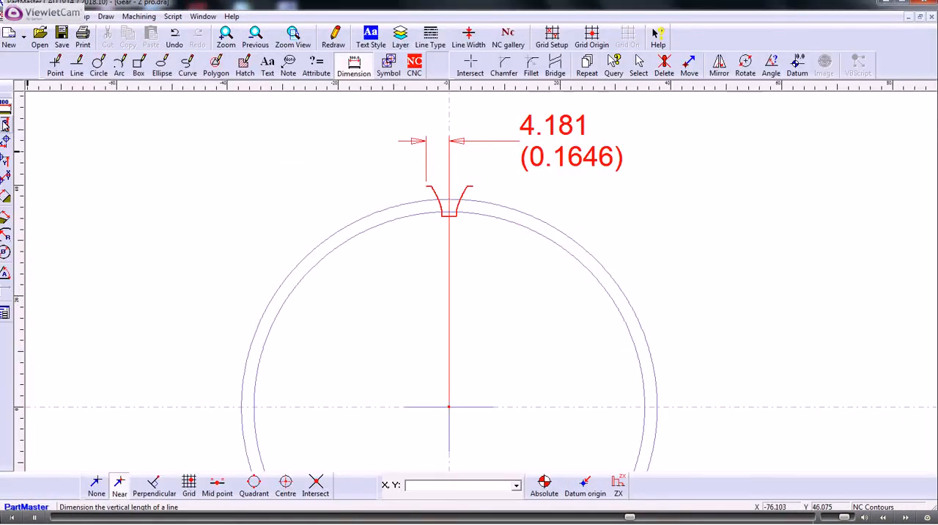
click(4, 124)
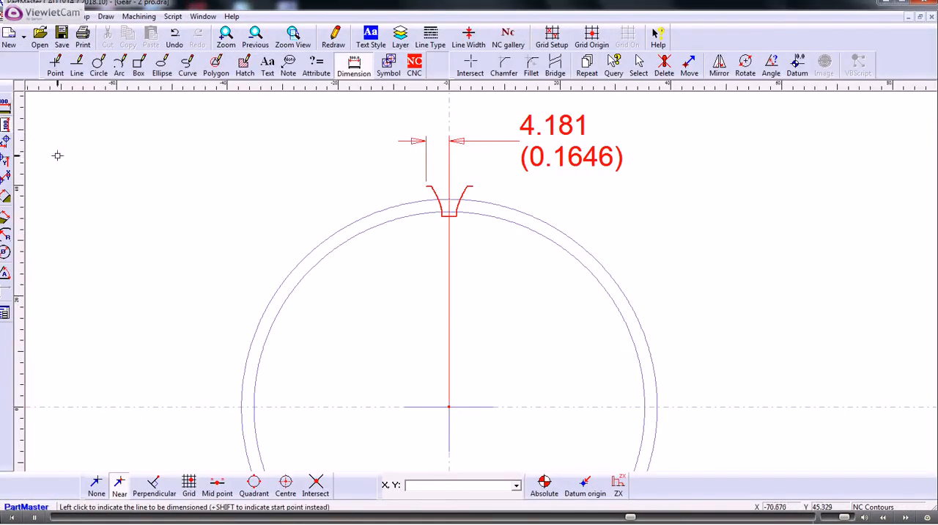
shift+click(426, 185)
click(449, 406)
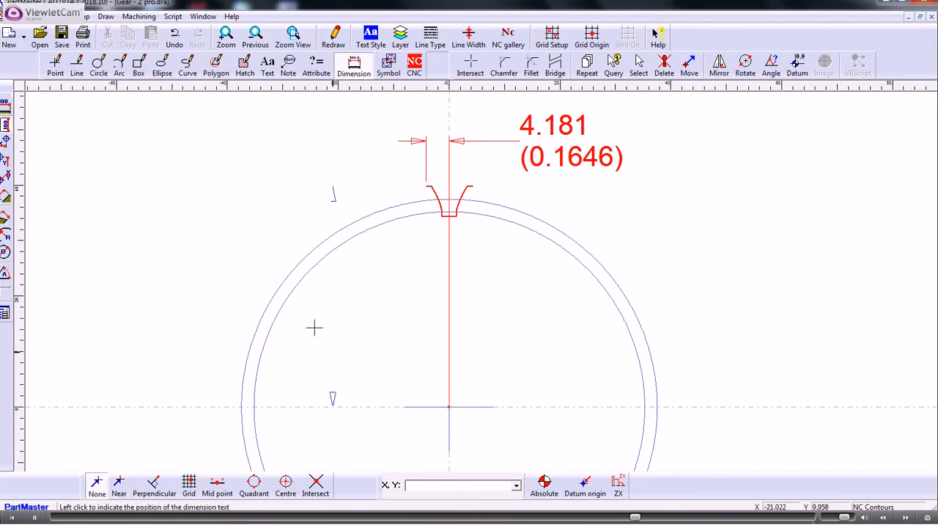
click(161, 287)
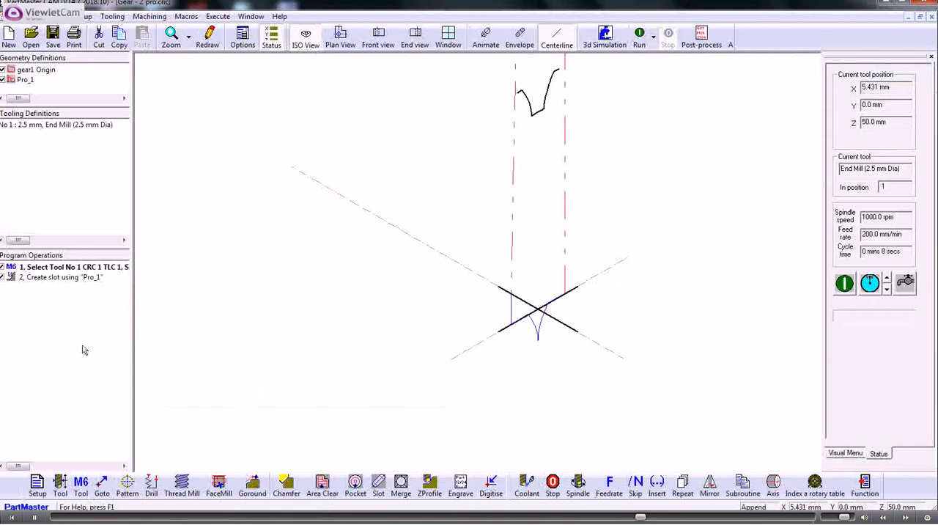
Step: In the Milling Module, set the slot operation's work surface to 39.781 mm and run the program
double_click(51, 277)
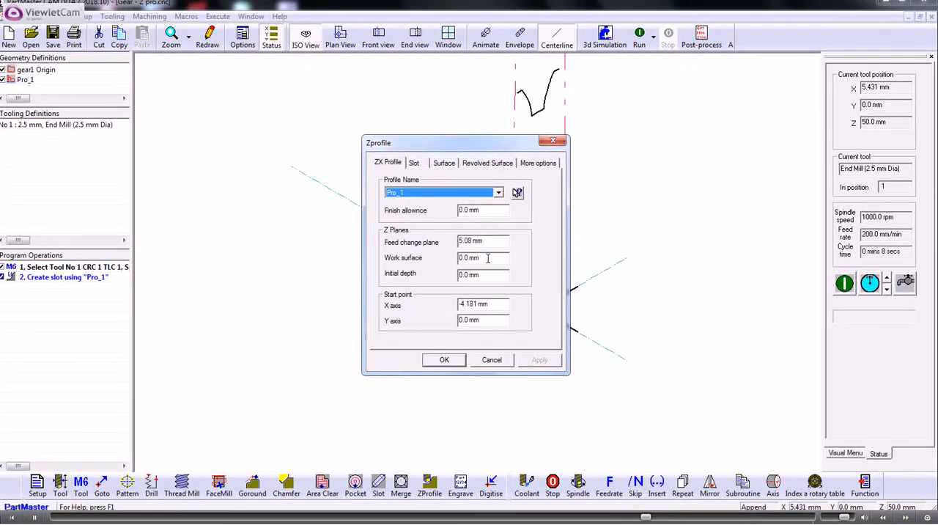
drag(488, 258, 408, 256)
text(39)
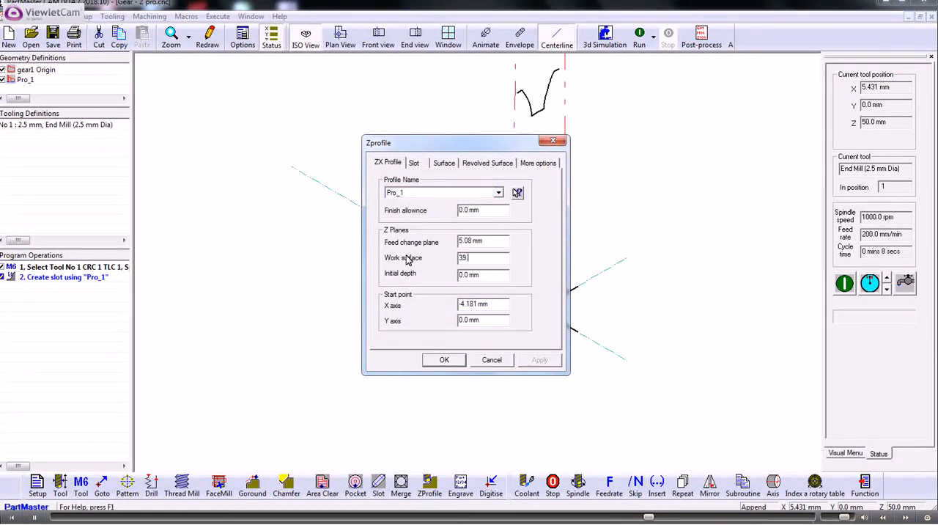
text(.781)
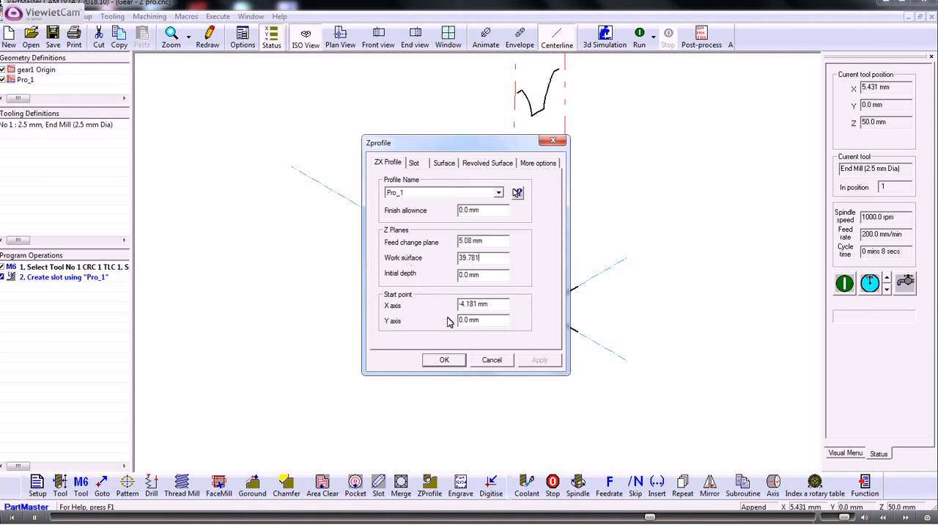
click(446, 360)
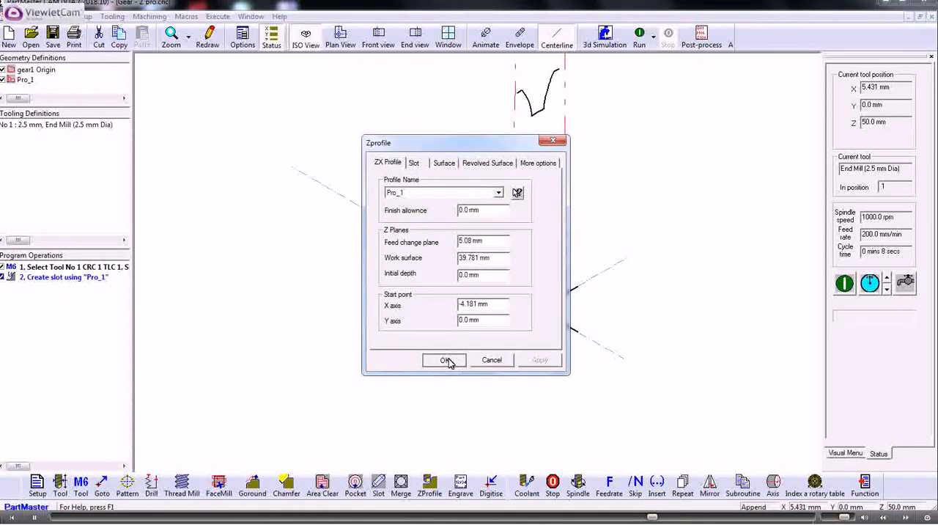
click(639, 37)
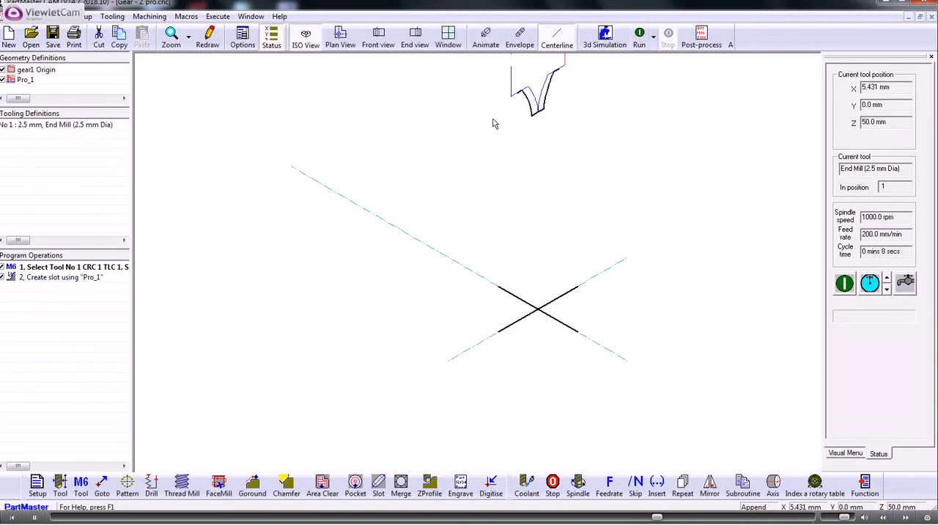
Step: Run the program in front view, first with the centerline display and again animated, to check the tool path against the profile
click(377, 38)
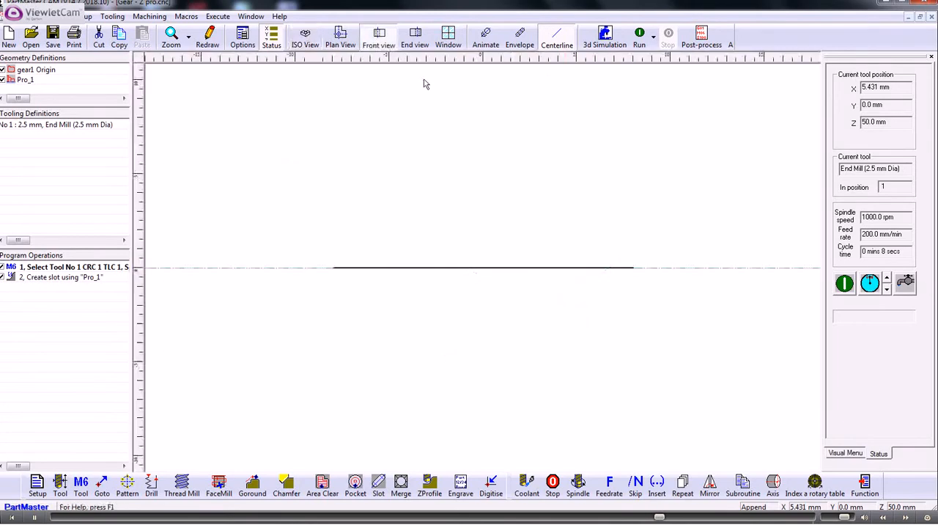
middle_drag(498, 149, 479, 310)
scroll(425, 194, down, 2)
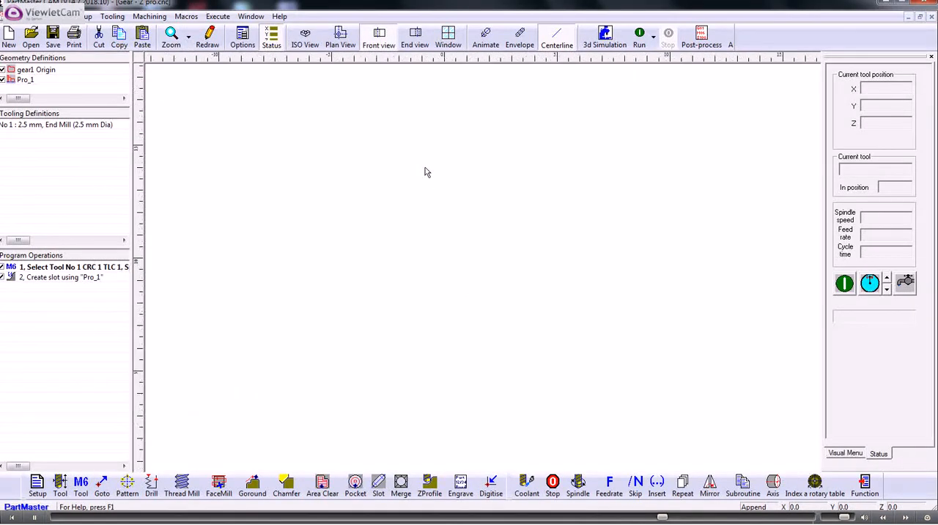
scroll(438, 176, down, 4)
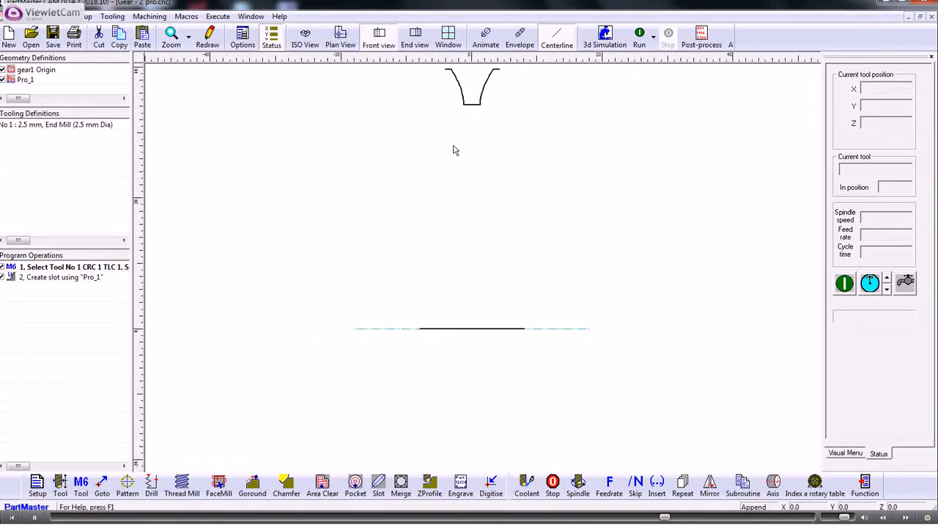
middle_drag(454, 149, 461, 224)
scroll(534, 109, up, 3)
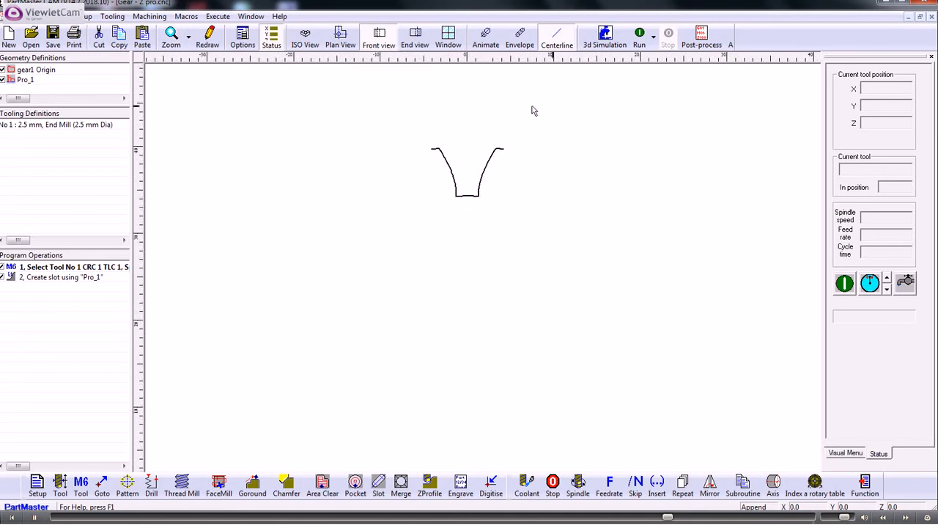
middle_drag(476, 115, 525, 204)
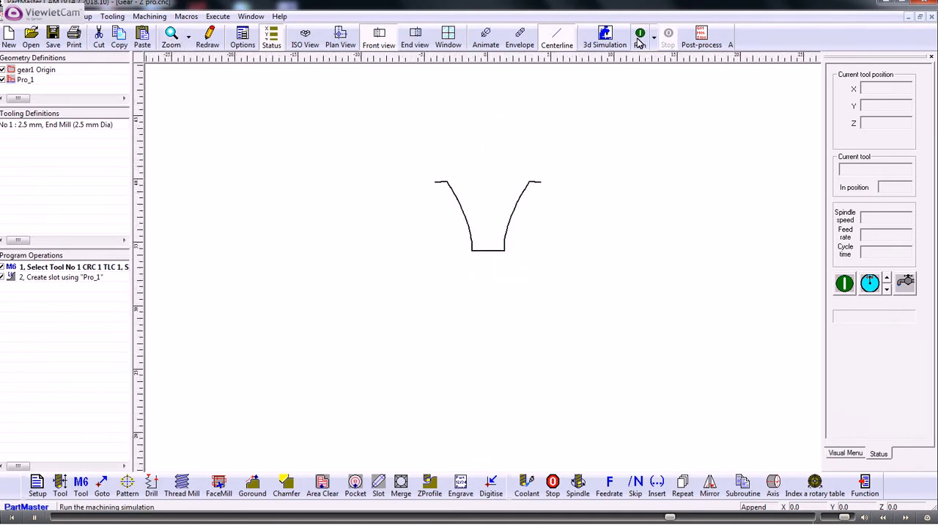
click(638, 36)
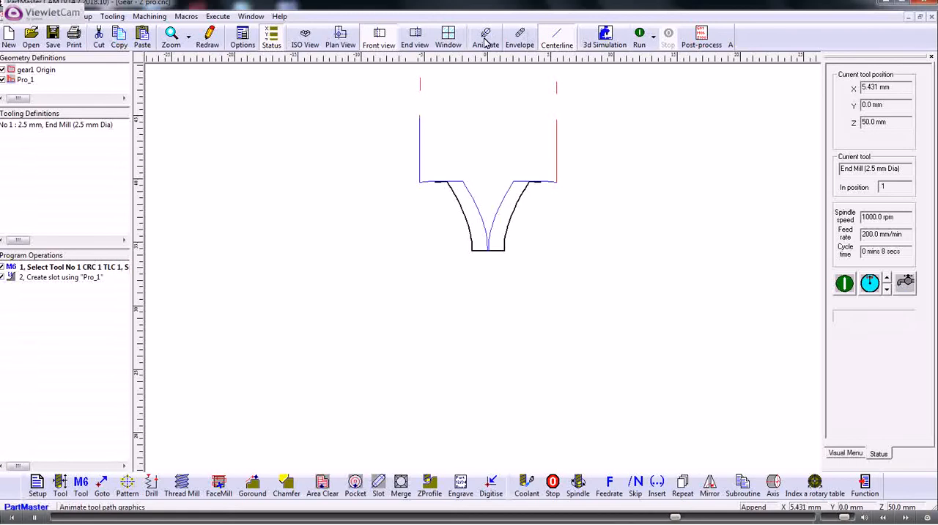
click(639, 38)
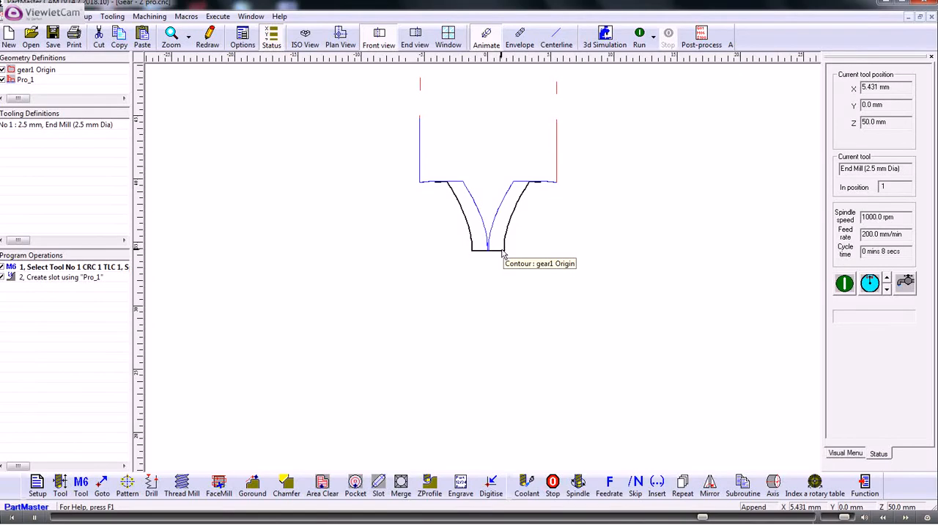
Step: In the slot operation's ruled surface settings, enter a linear distance of 0.25 mm between slots and a total of 10 slots
click(68, 280)
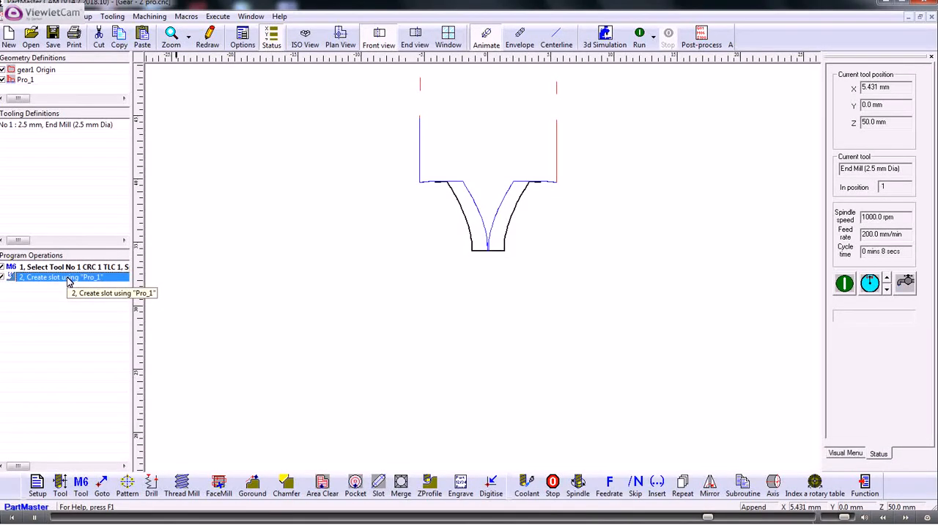
double_click(110, 278)
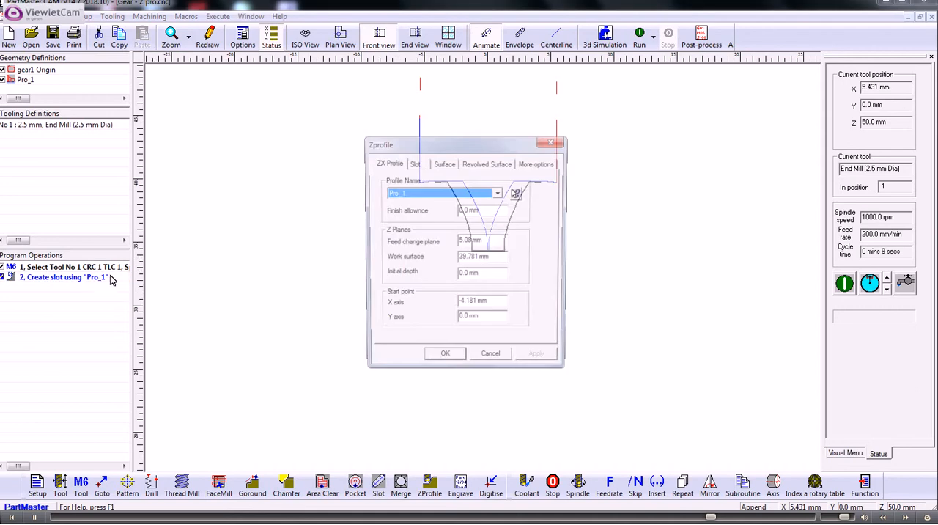
click(444, 164)
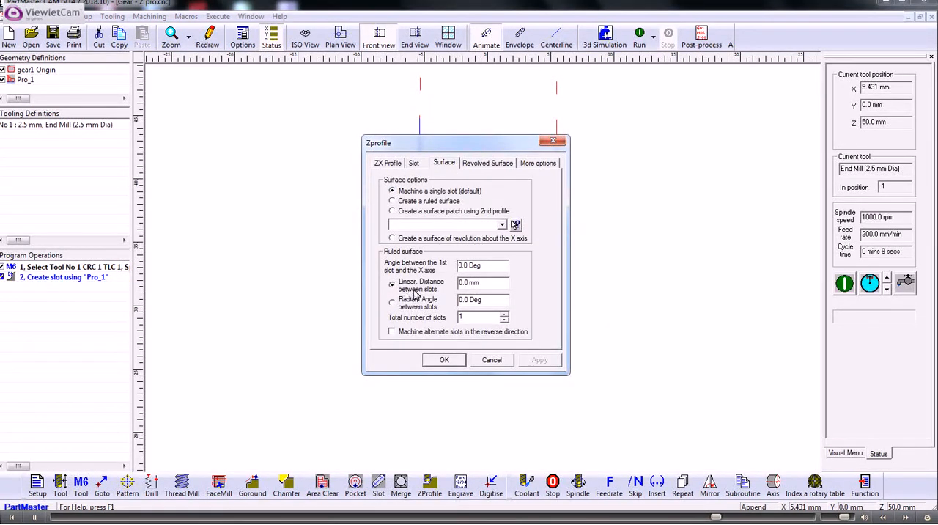
drag(466, 283, 420, 287)
text(.25)
key(Tab)
text(10)
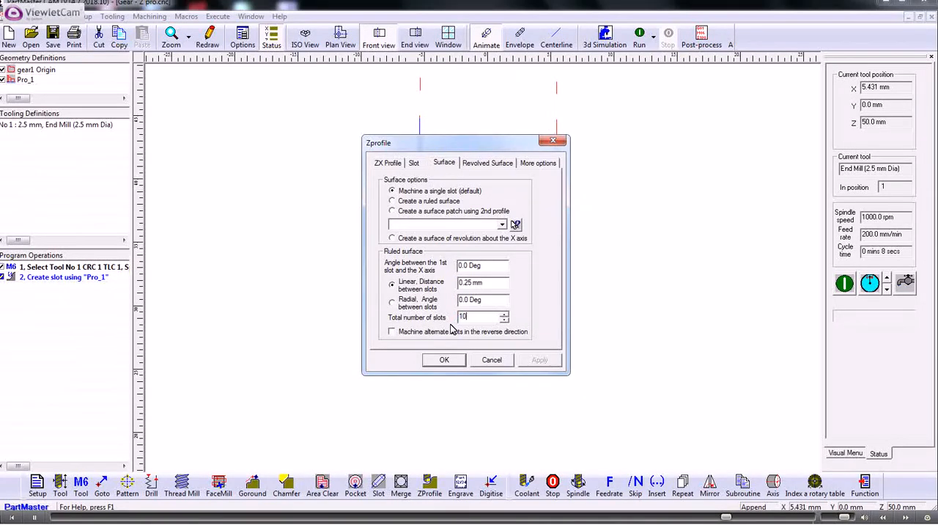
click(447, 360)
Step: Run the animated program in isometric view to check how many slots are machined
click(306, 36)
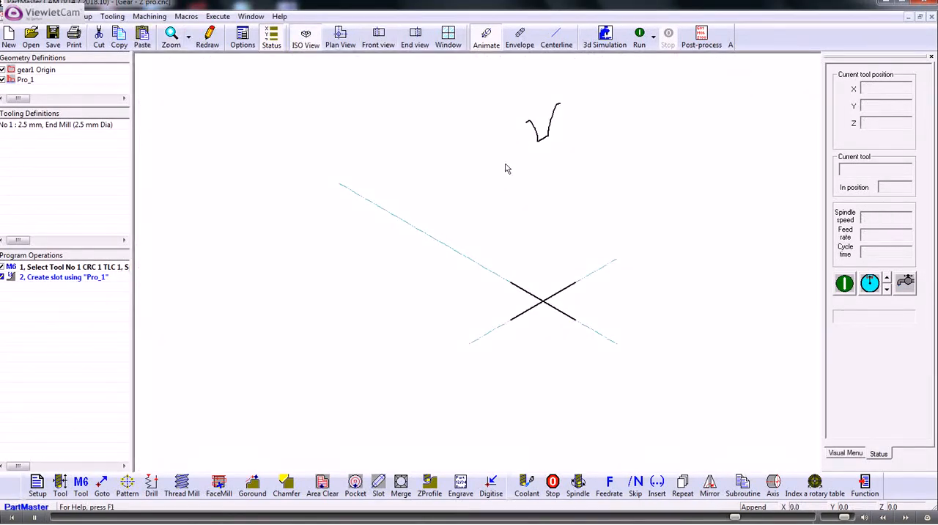
click(629, 42)
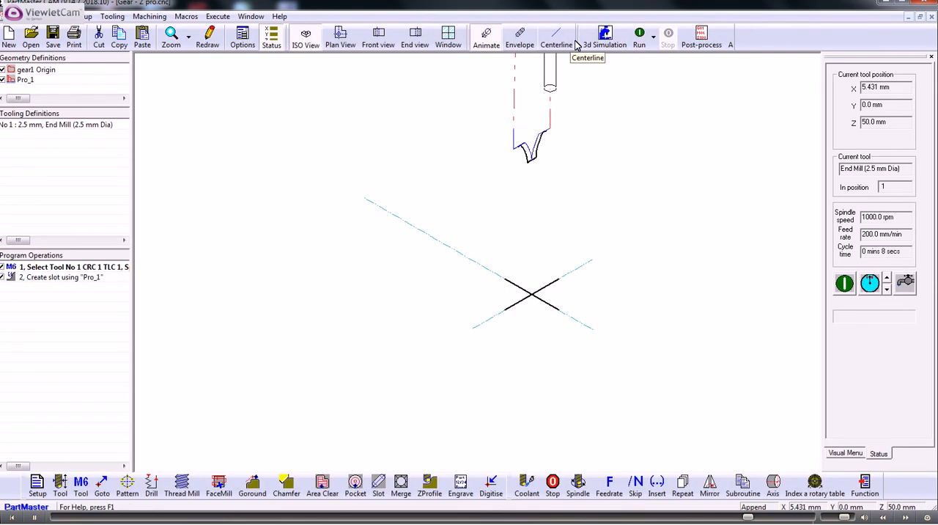
click(574, 45)
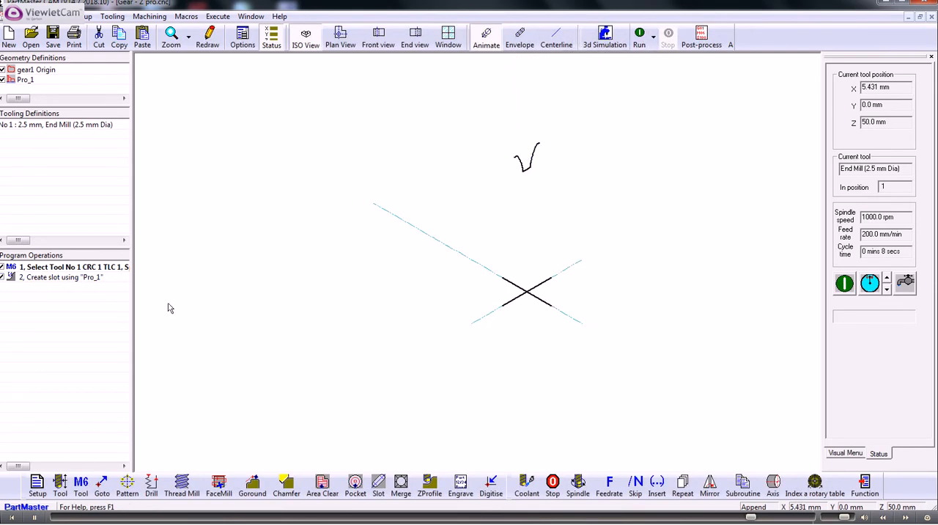
Step: Change the operation's surface option to Create a ruled surface and run the program with the centerline display
double_click(63, 279)
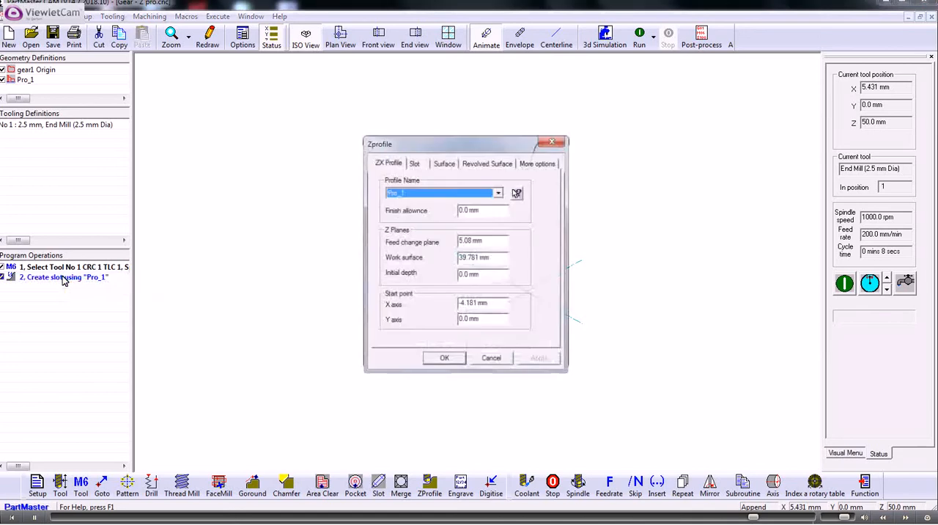
click(414, 164)
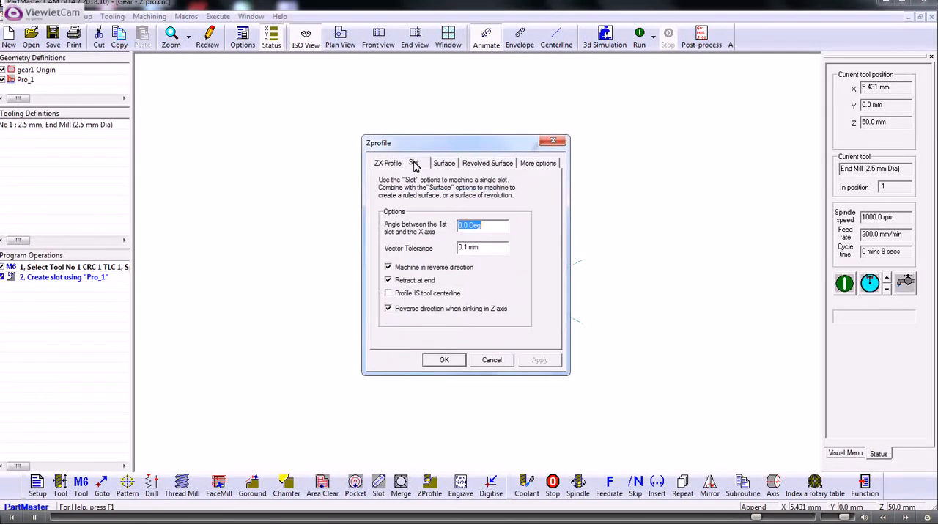
click(444, 163)
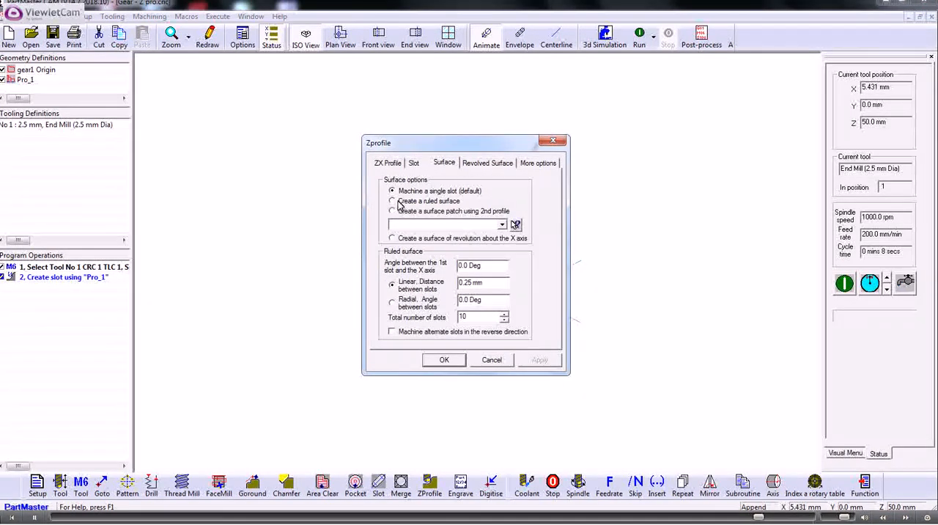
click(444, 359)
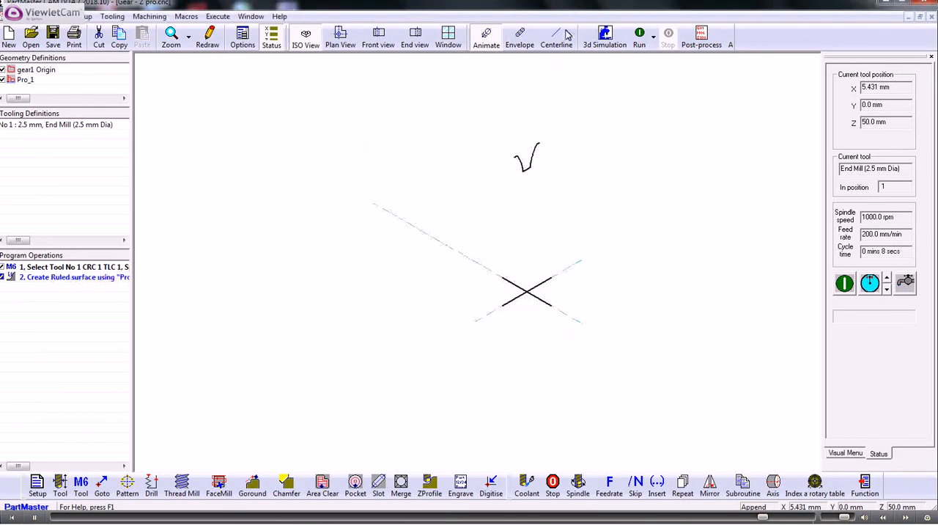
click(640, 35)
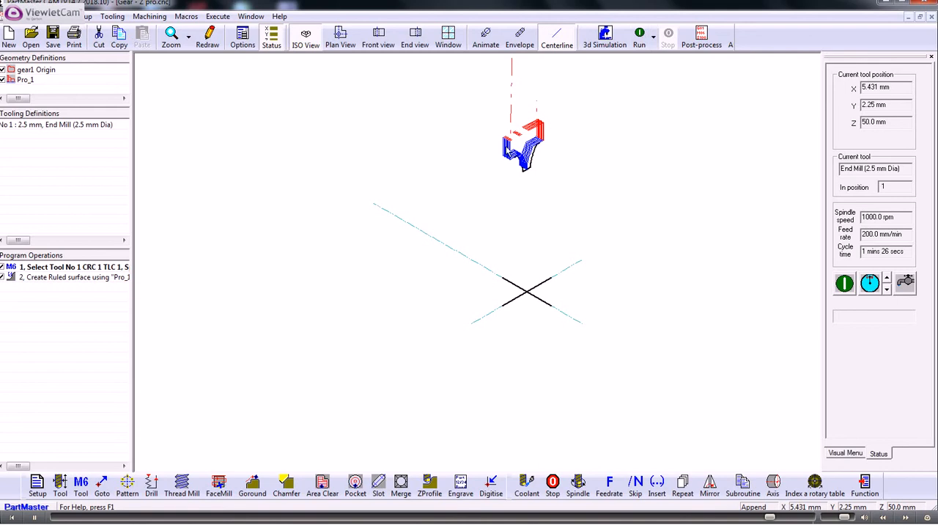
Step: Rerun the ruled surface program in isometric view to examine the tool path close up around the tooth gap profile
middle_drag(507, 166, 499, 208)
scroll(503, 179, up, 3)
middle_drag(537, 160, 477, 205)
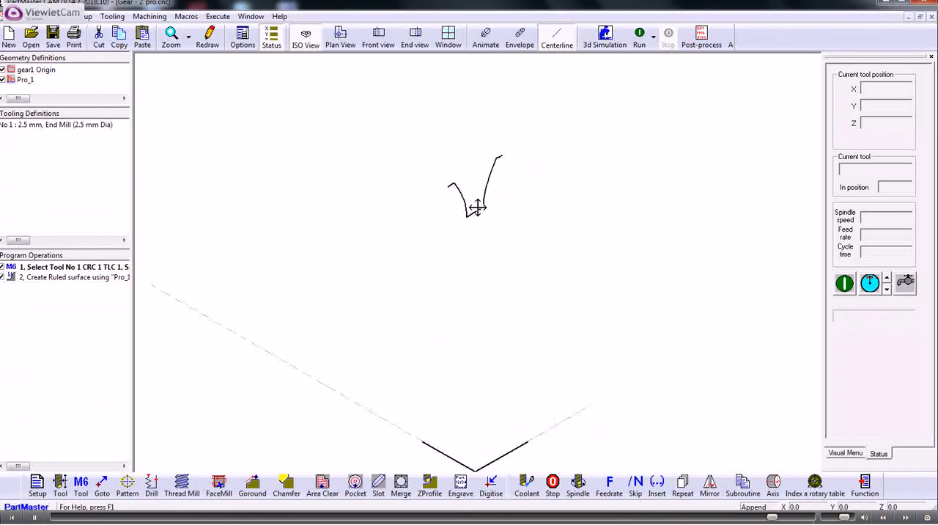
scroll(539, 155, up, 2)
click(640, 38)
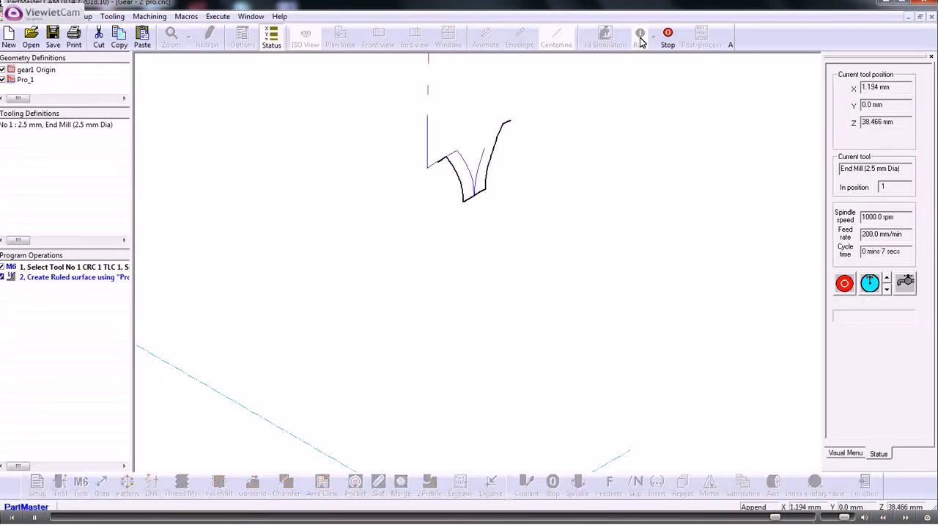